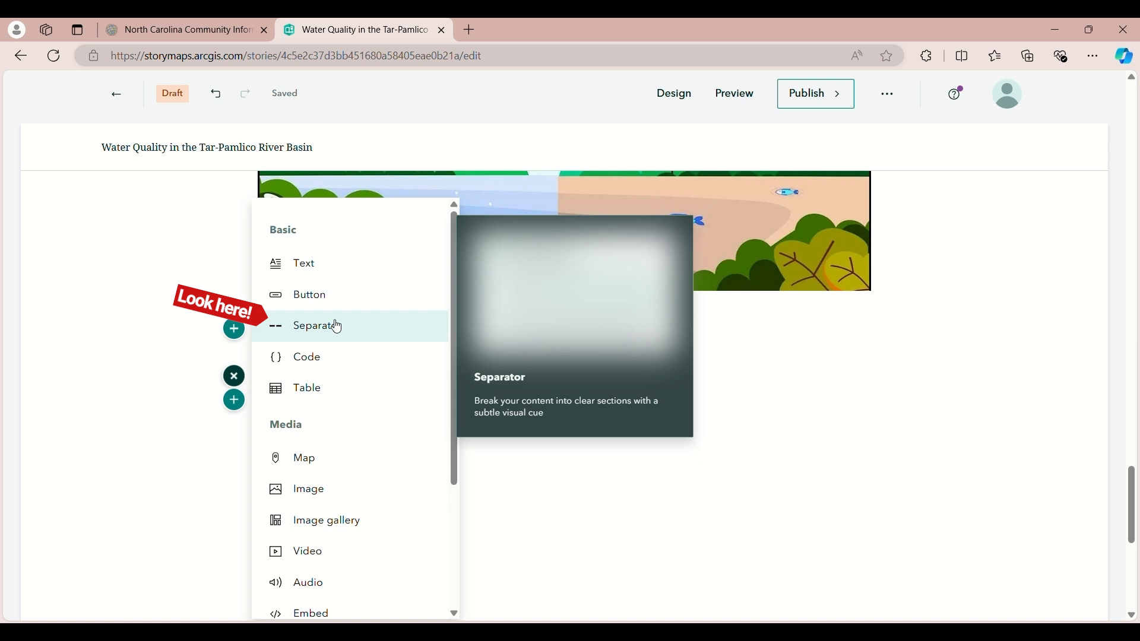
Add a separator below the video, followed by the text "The rivers support commercial and recreational fishing, providing jobs and food."
click(337, 327)
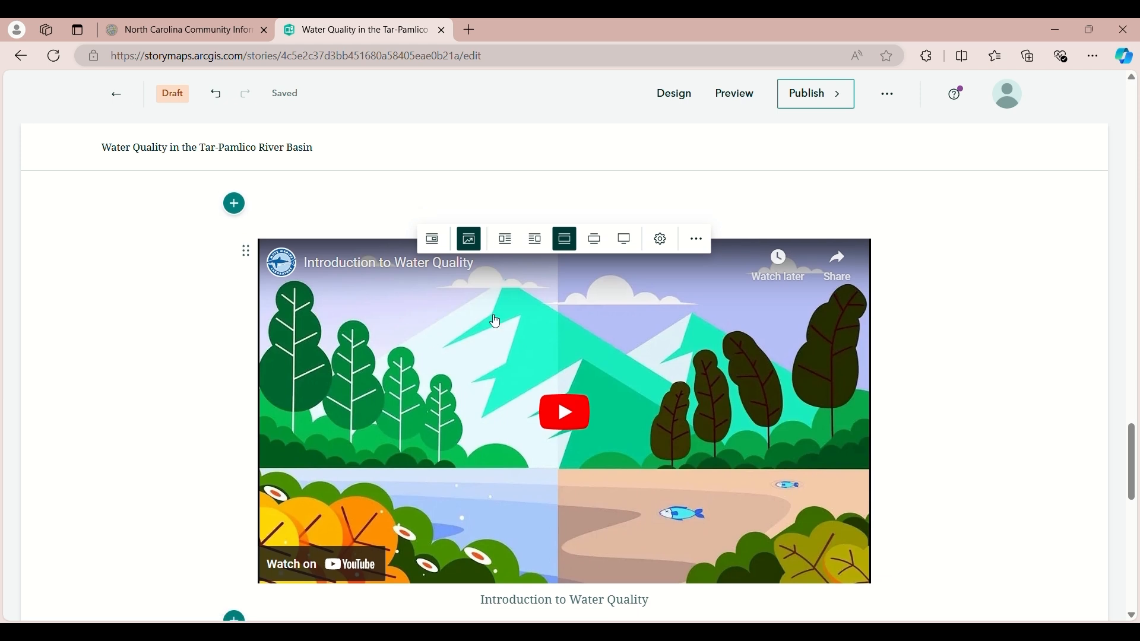
scroll(495, 321, down, 6)
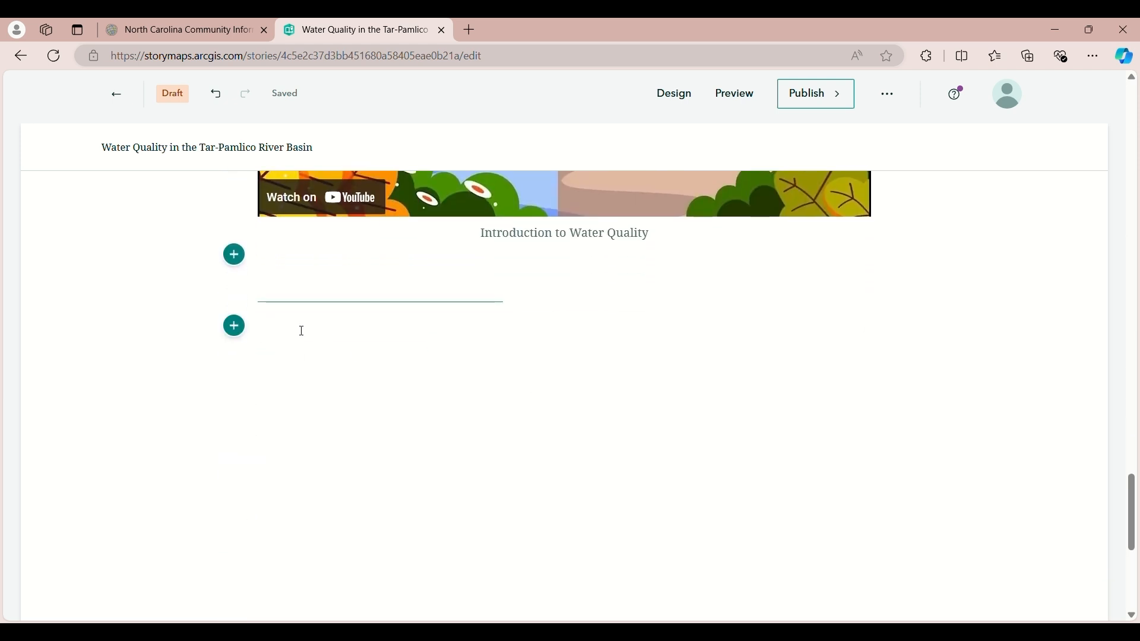
click(234, 325)
click(323, 243)
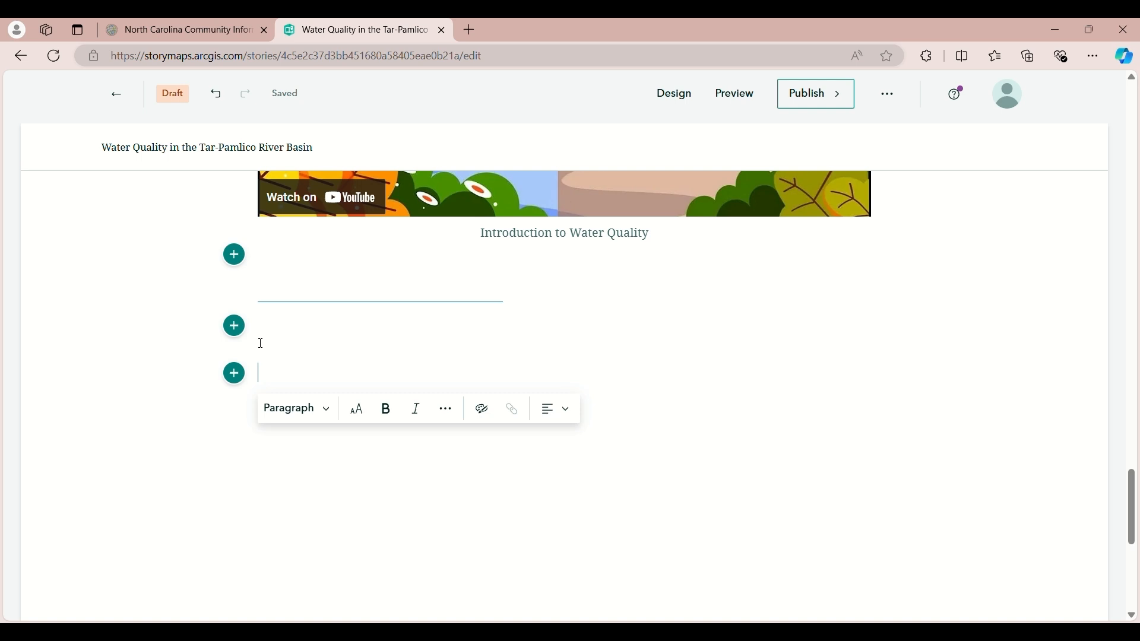
text(The rivers support commercial and recreational fishing, providing jobs and food.)
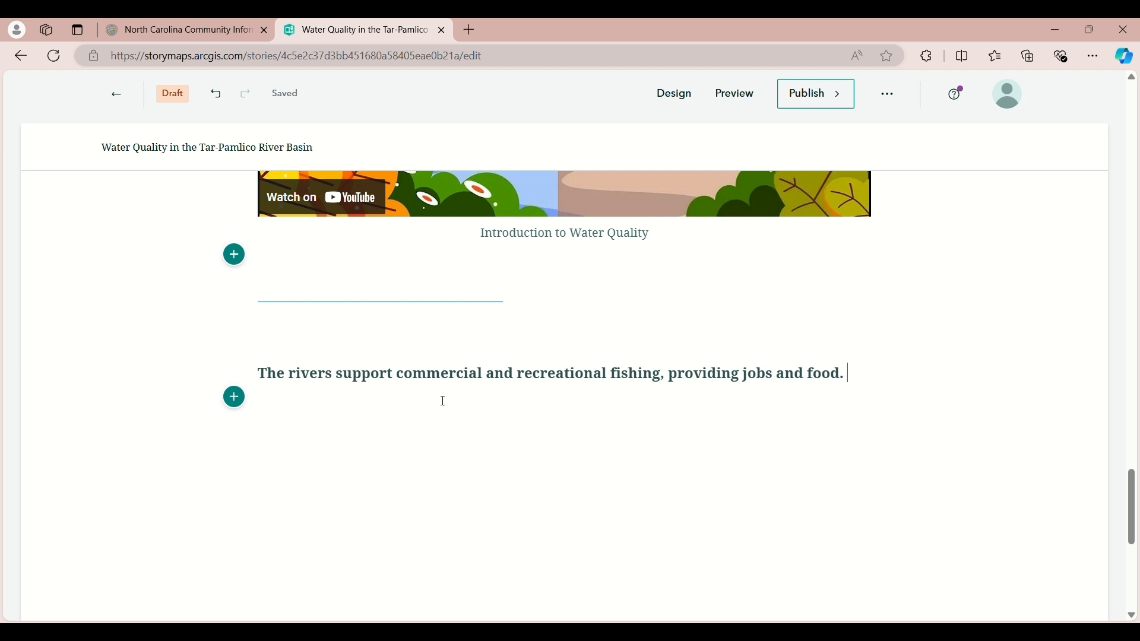
Add the paragraph "The Tar and Pamlico Rivers are very important to eastern North Carolina." below the separator that follows the farming text
scroll(776, 415, down, 2)
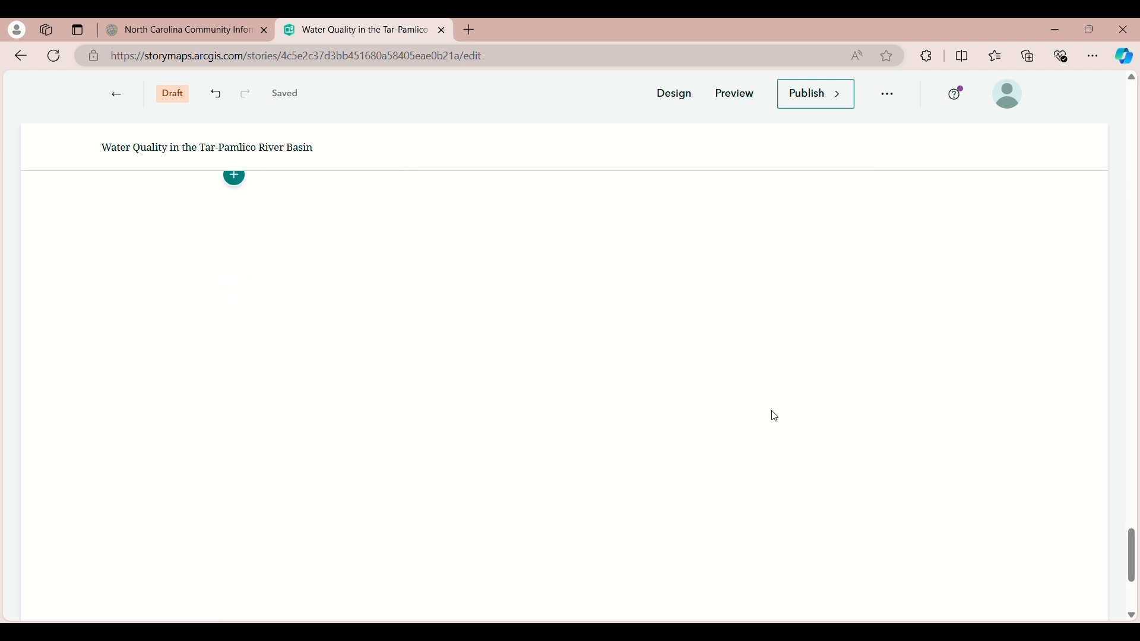
scroll(692, 426, up, 2)
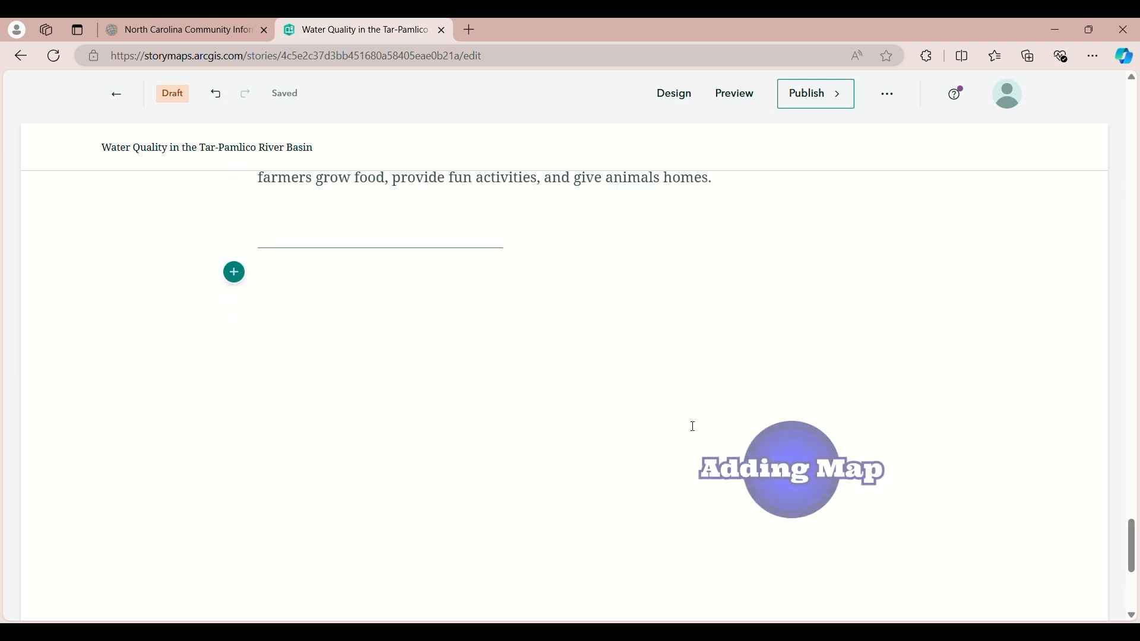
scroll(694, 426, up, 2)
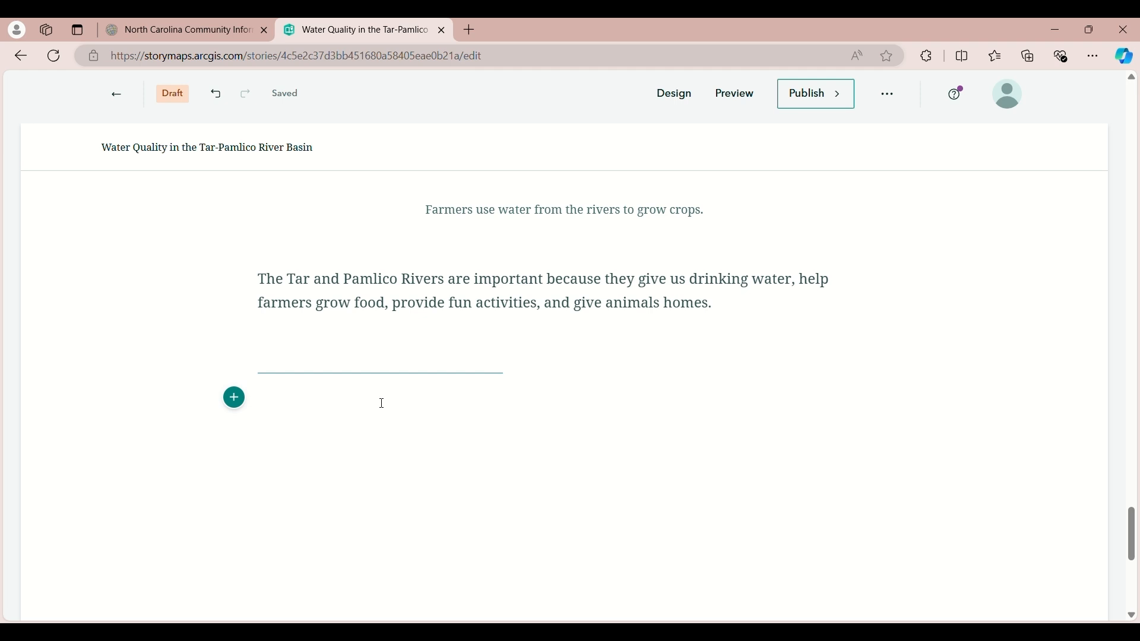
click(233, 398)
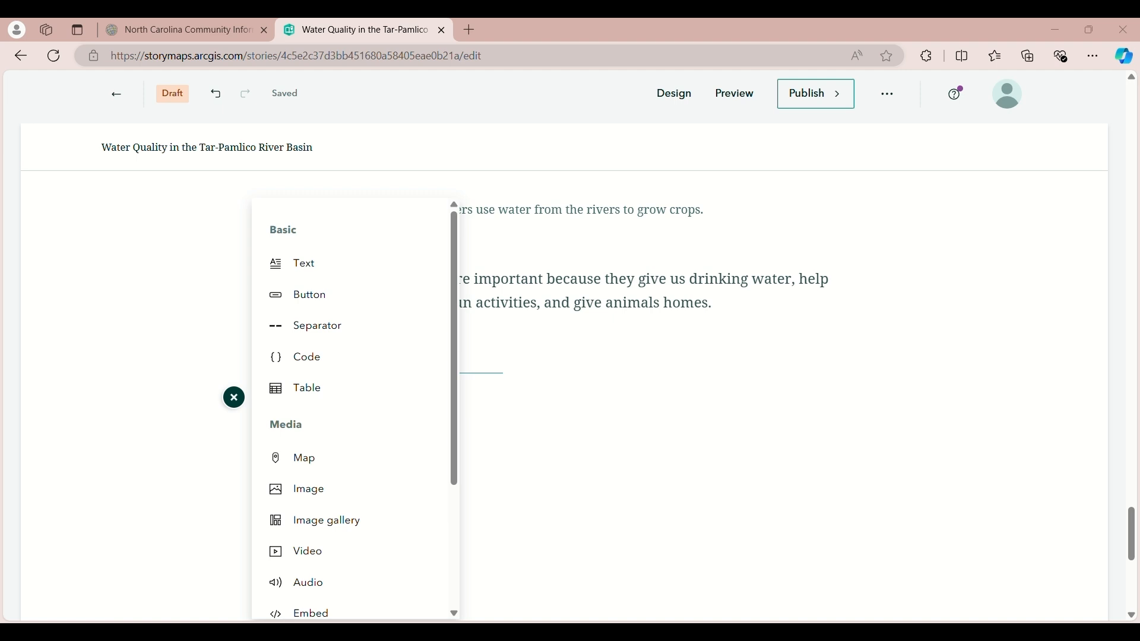
click(326, 270)
text(The Tar and Pamlico Rivers are very important to eastern North Carolina.)
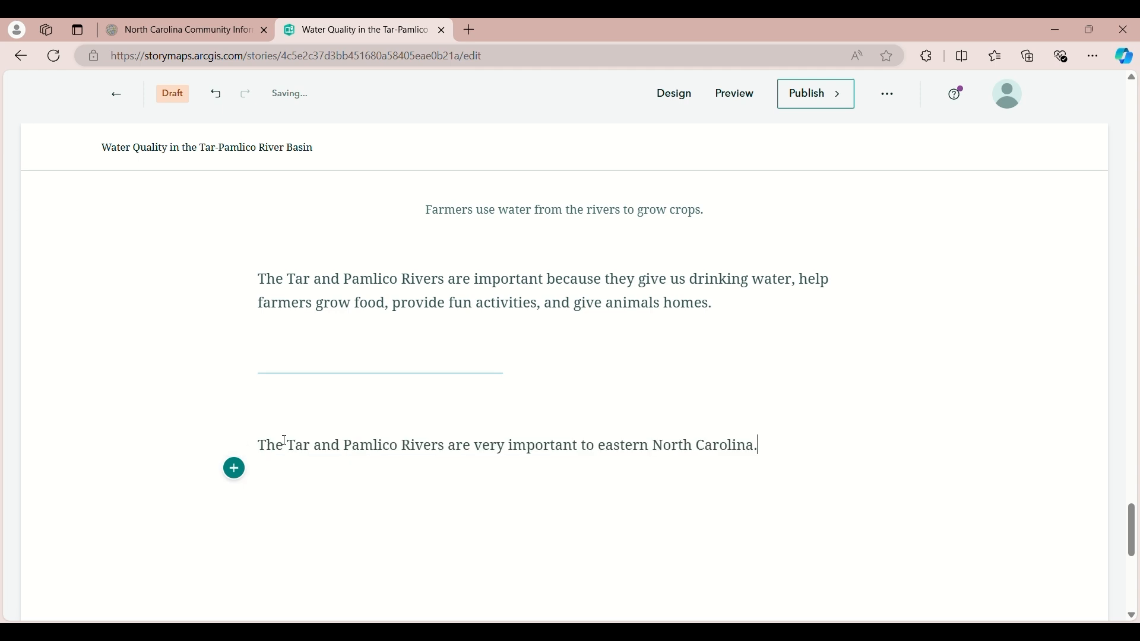
Insert the existing map named Sample below the eastern North Carolina paragraph
scroll(287, 443, down, 2)
click(233, 321)
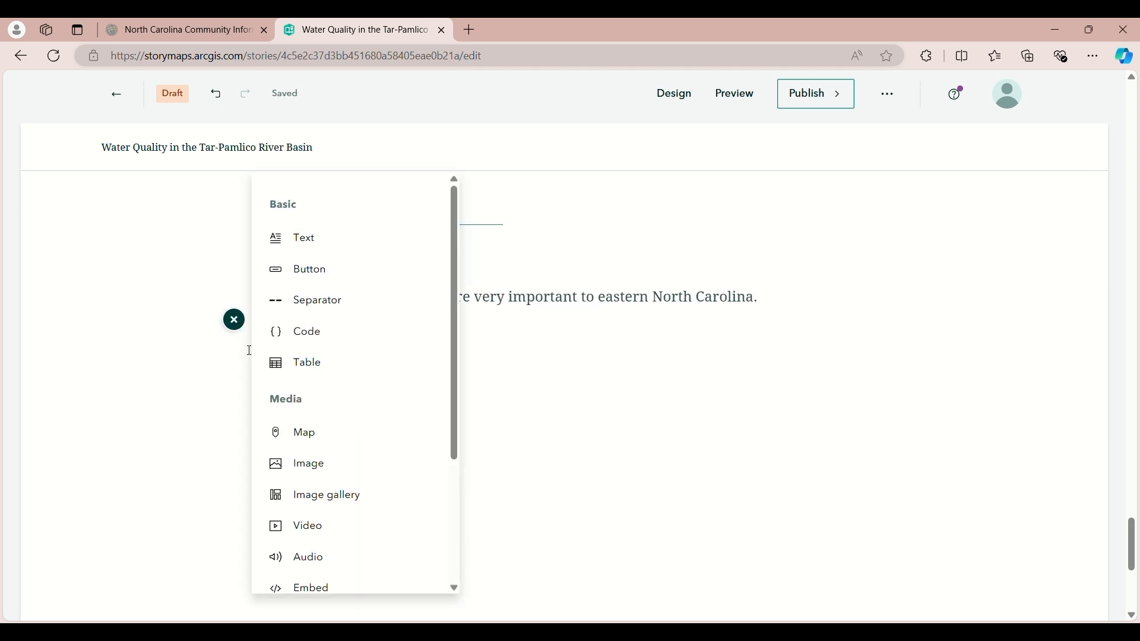
click(313, 446)
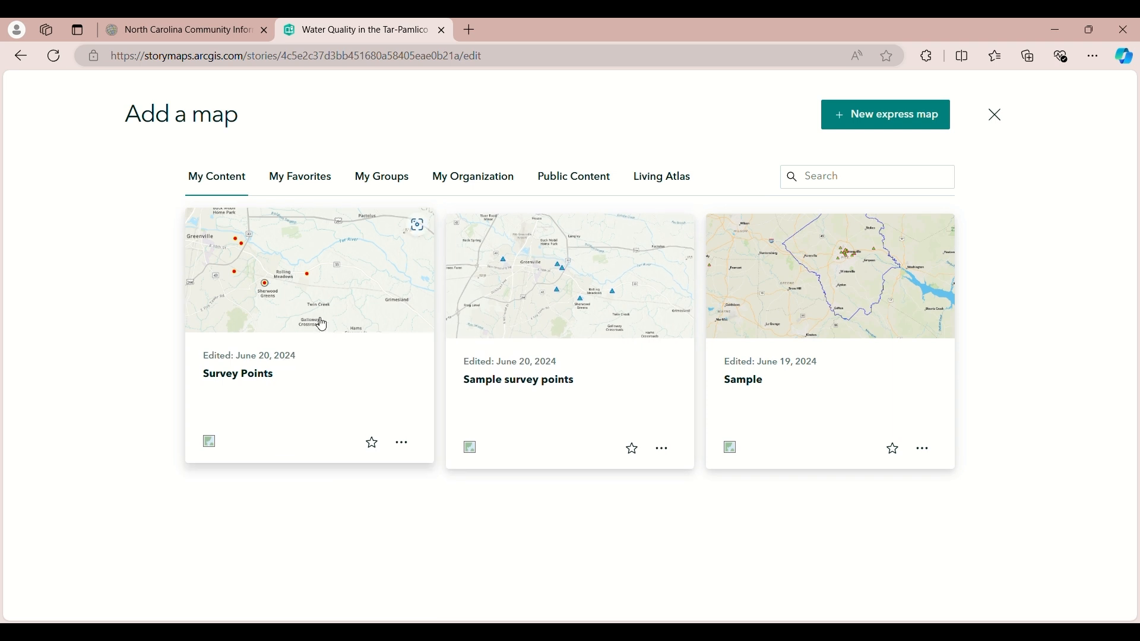
click(847, 305)
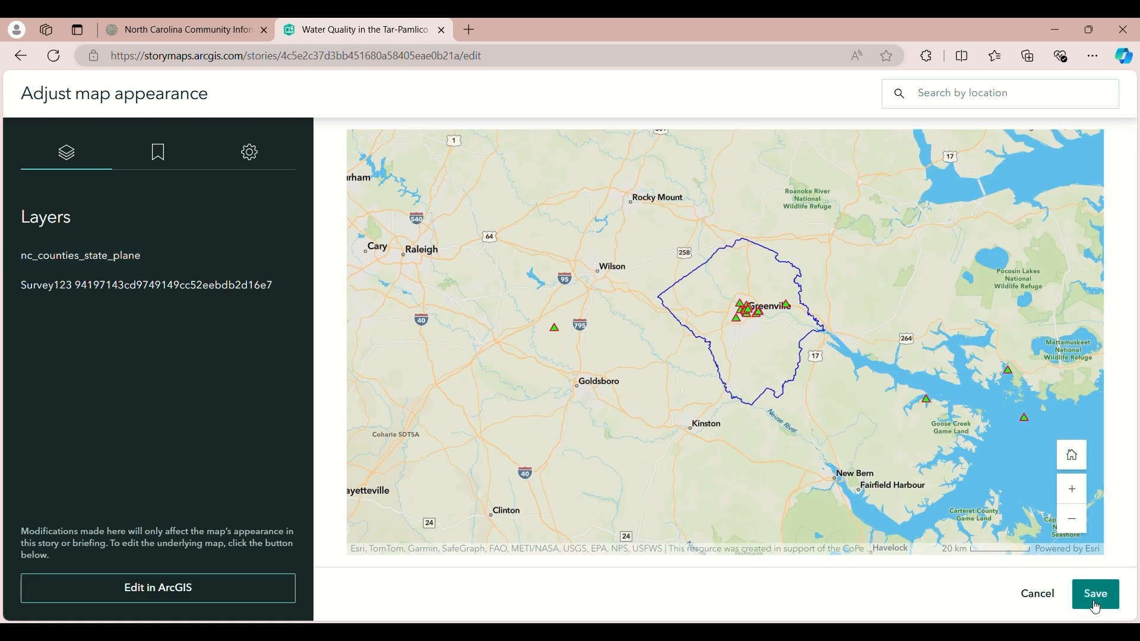
Frame the map so the whole Pitt County outline fills most of the view, and save its appearance
click(1097, 595)
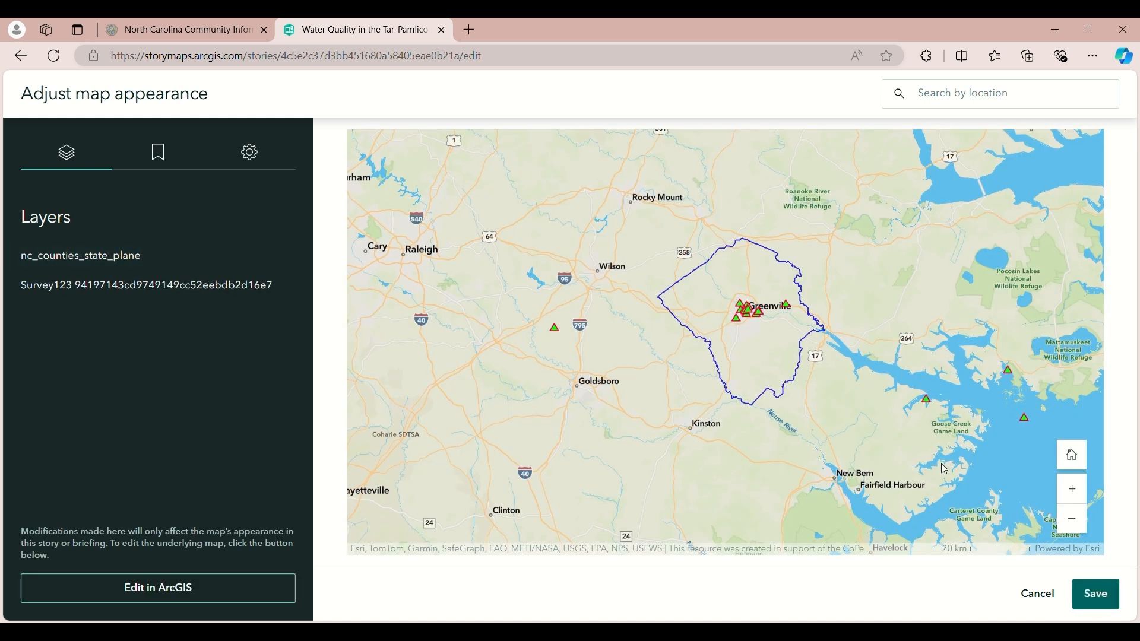
scroll(750, 303, up, 3)
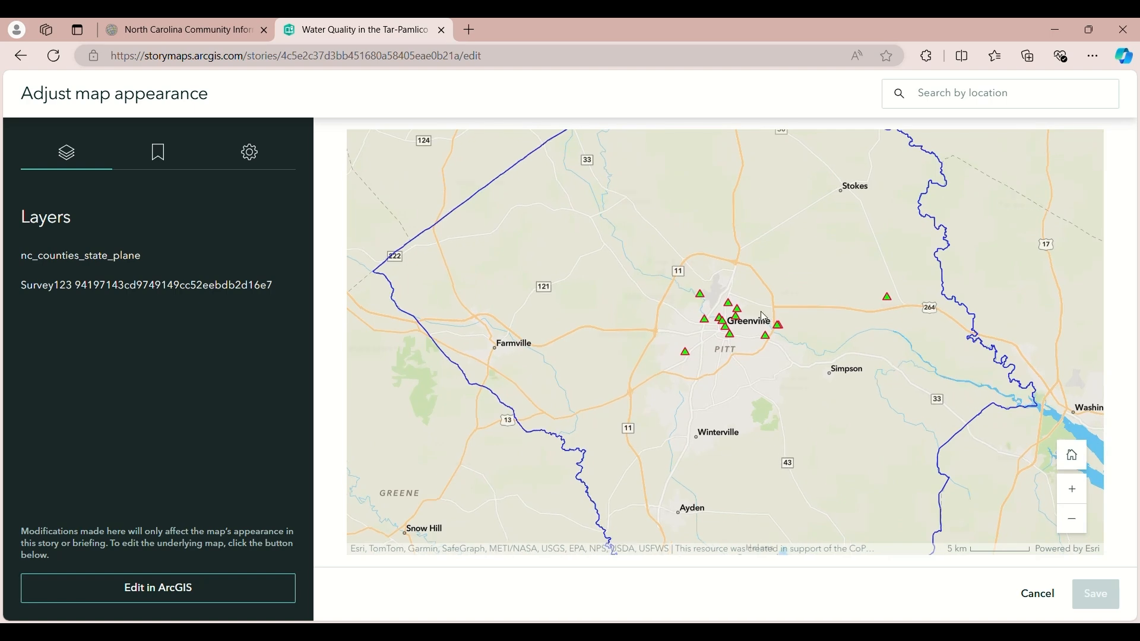
scroll(769, 319, down, 2)
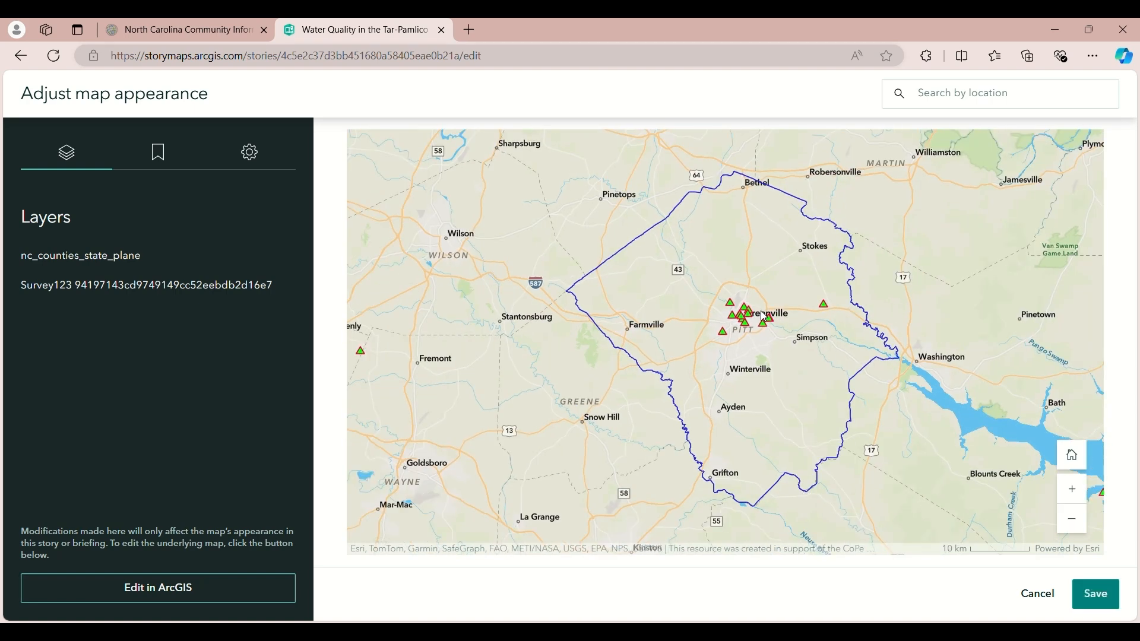
scroll(764, 319, up, 3)
scroll(763, 332, down, 1)
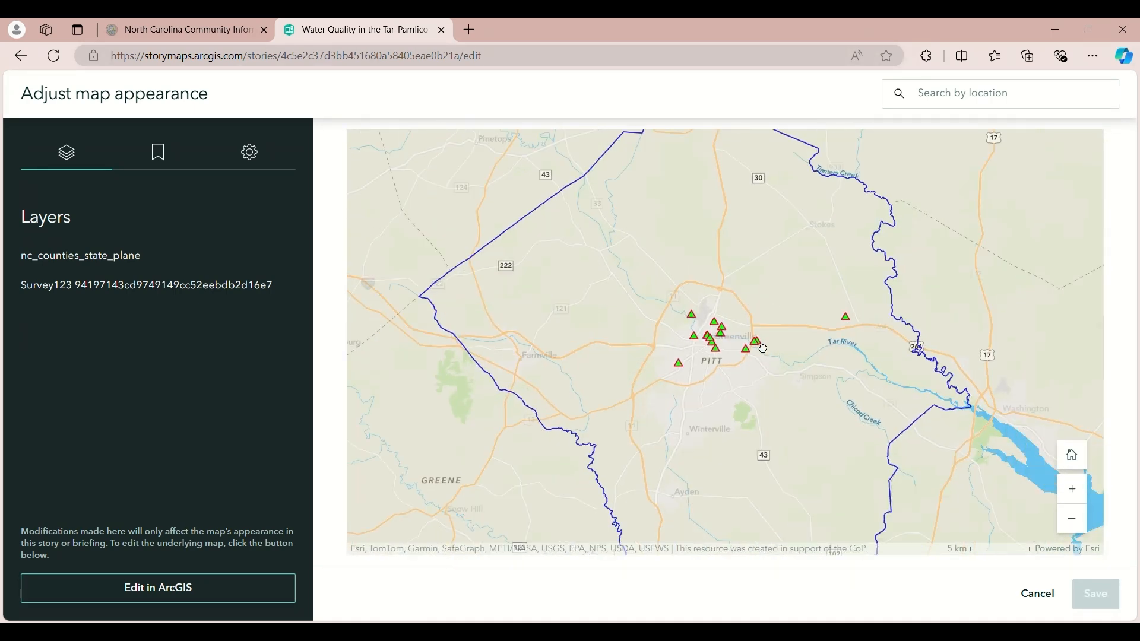
scroll(763, 349, down, 2)
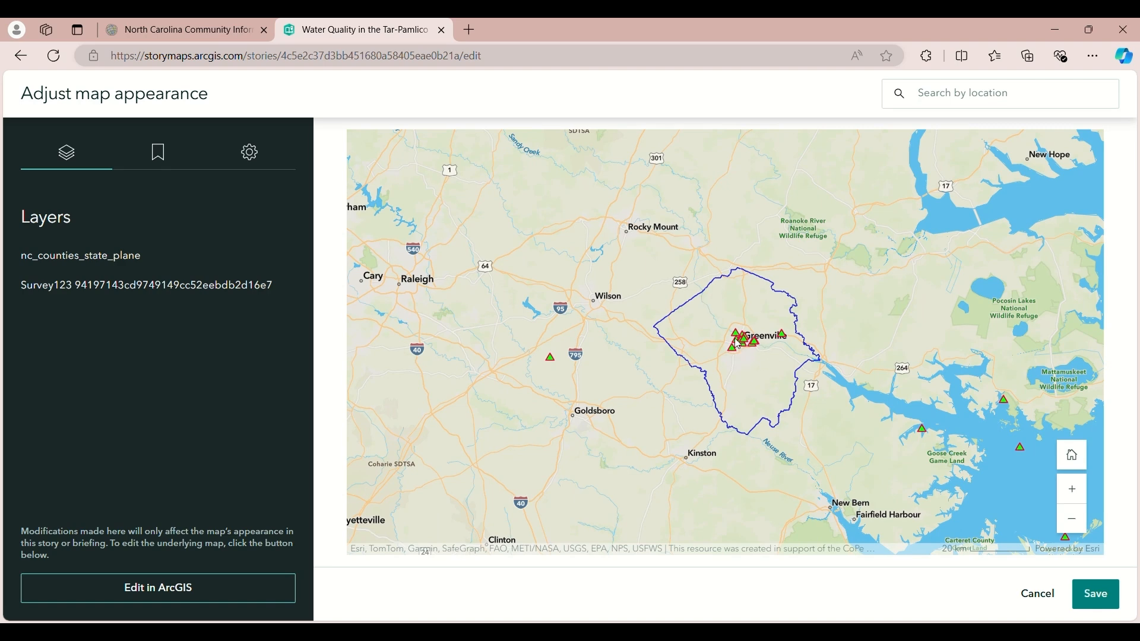
scroll(759, 352, up, 1)
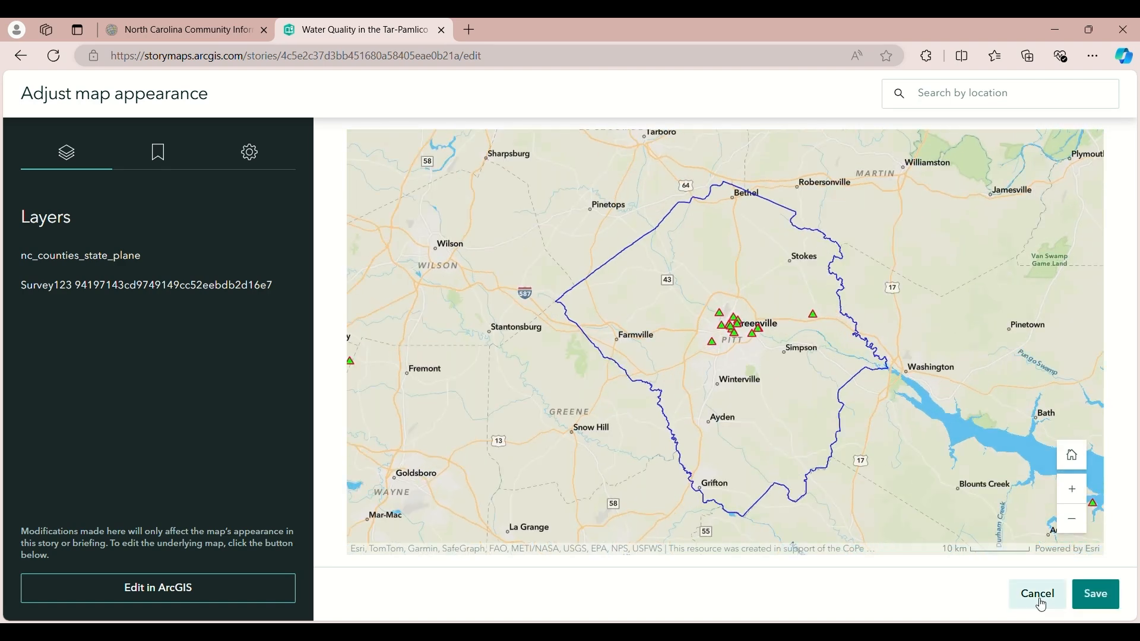
click(1097, 609)
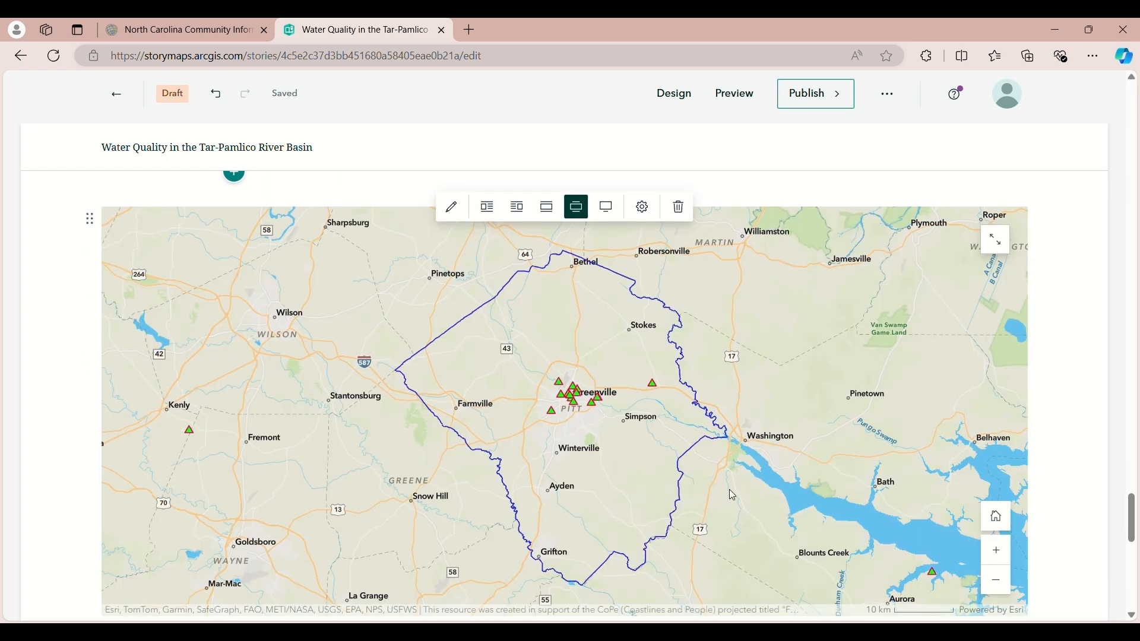
Add the uploaded image ENC Tar-Pam.png below the Sample map
scroll(752, 507, up, 1)
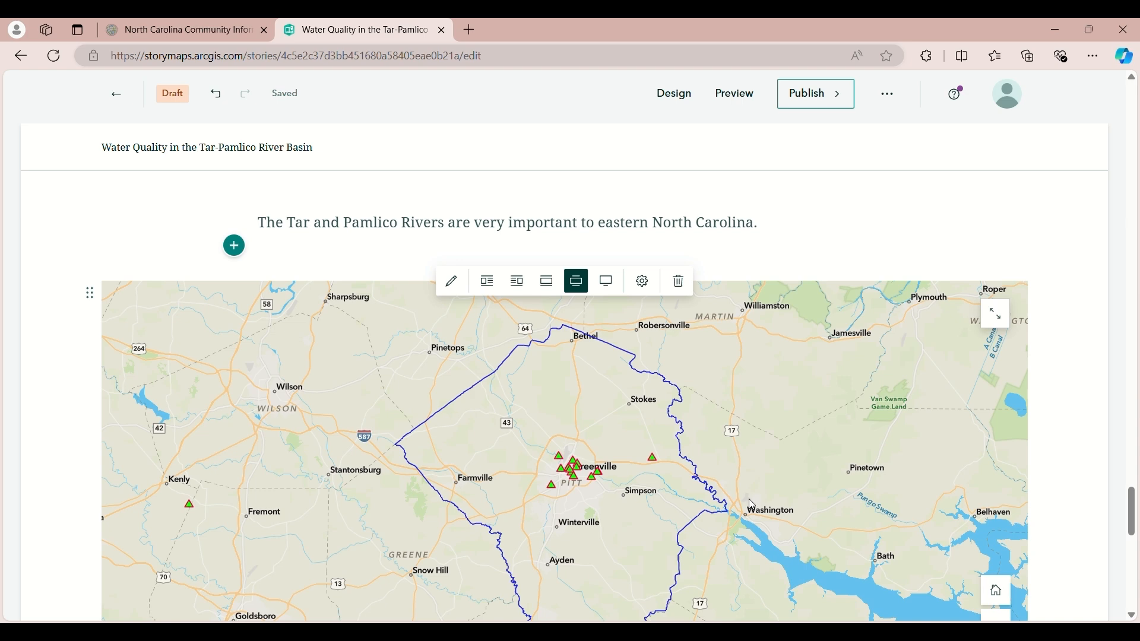
scroll(766, 500, down, 5)
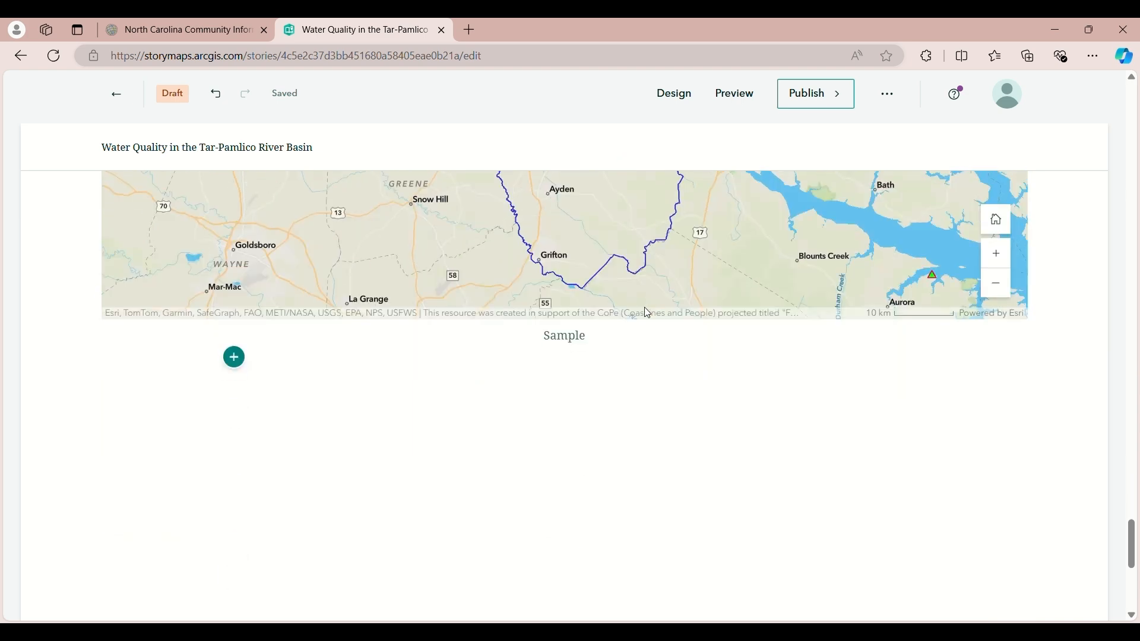
click(235, 360)
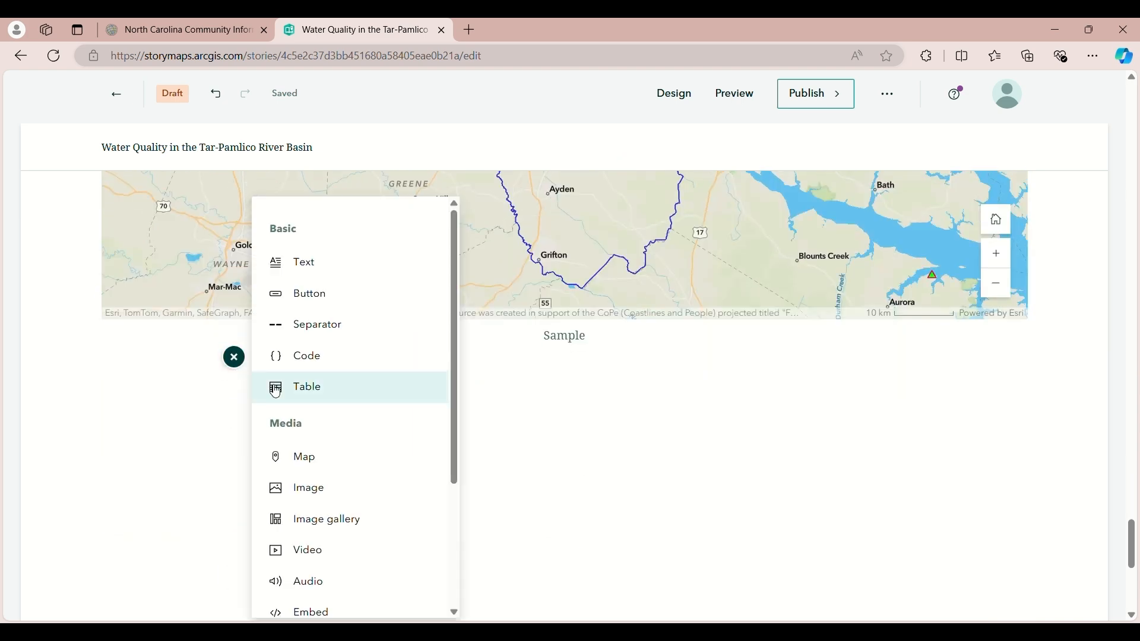
click(335, 491)
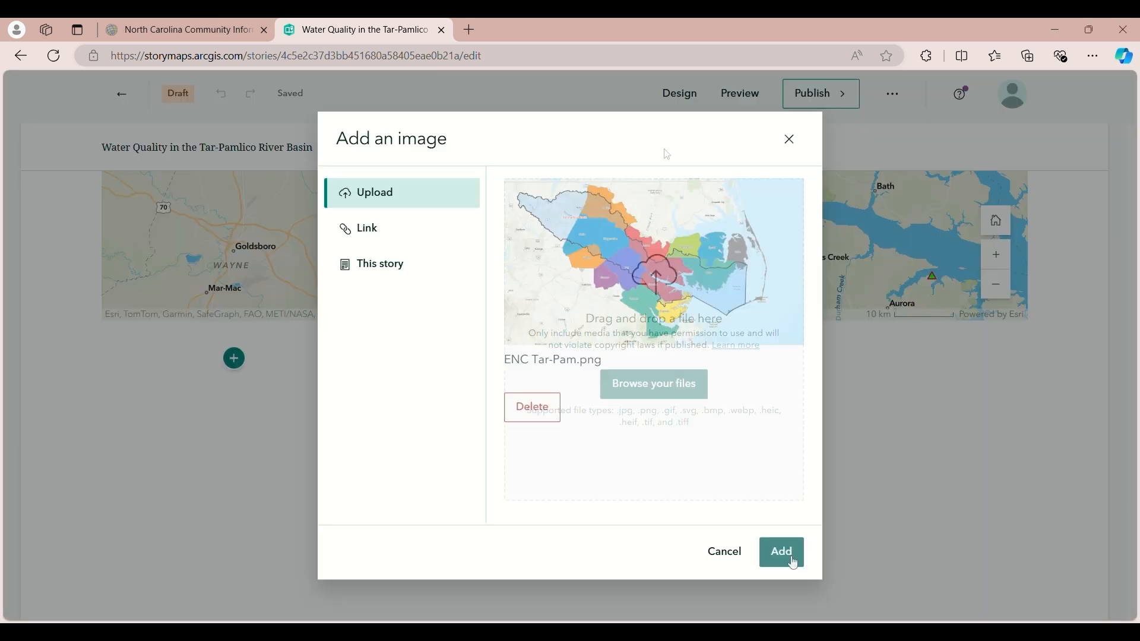
click(789, 552)
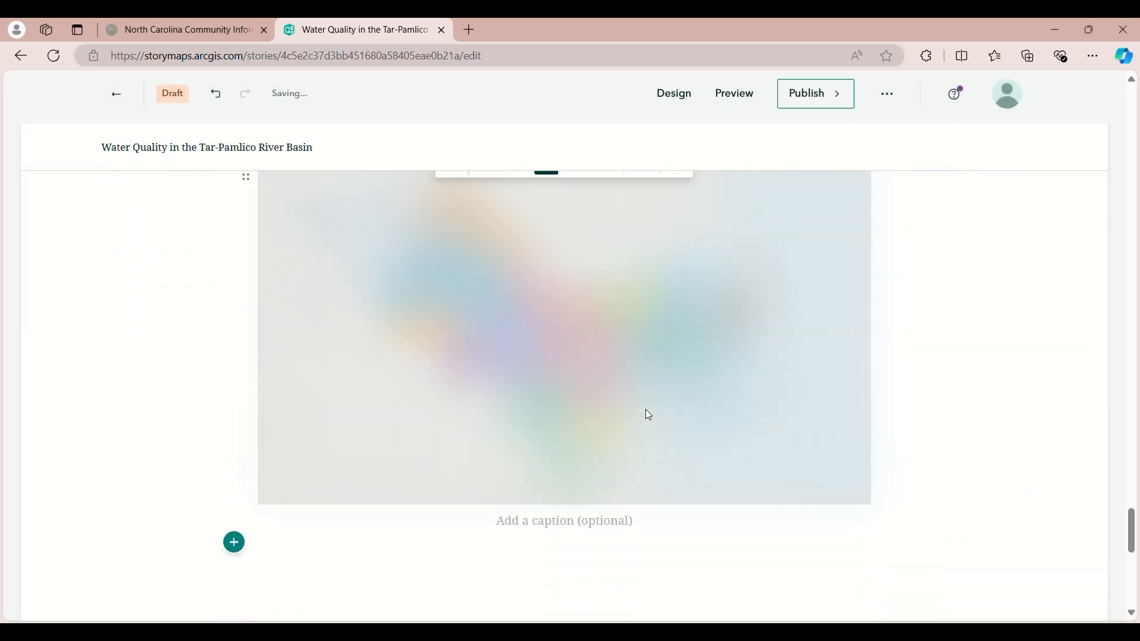
Insert a separator below the Tar-Pamlico basin counties image
scroll(555, 399, up, 2)
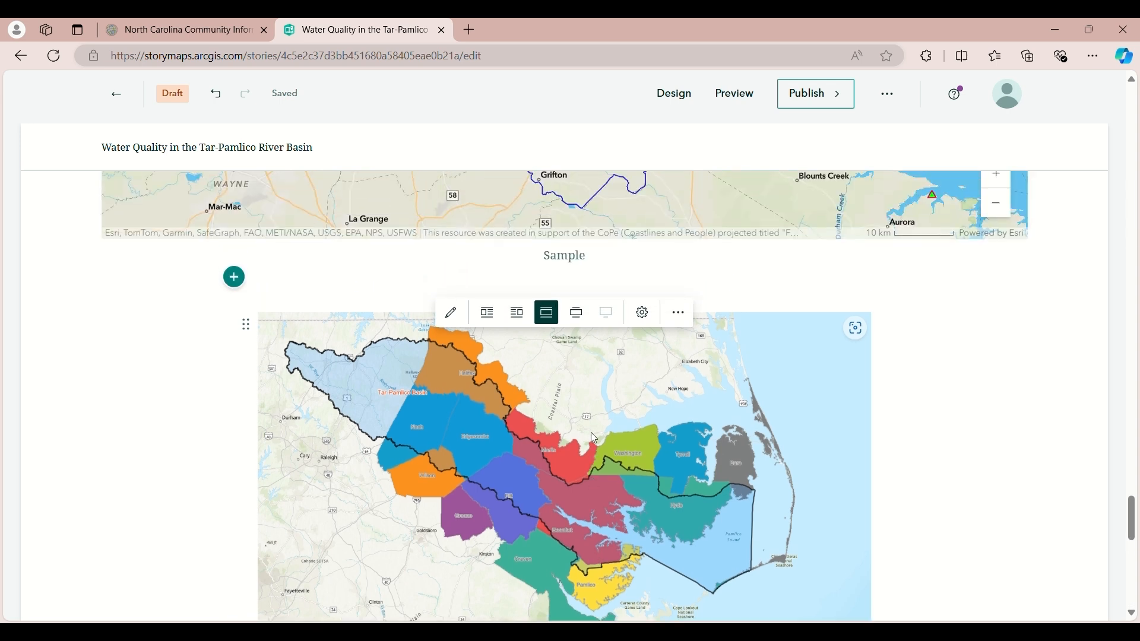
scroll(593, 427, down, 1)
scroll(598, 433, down, 1)
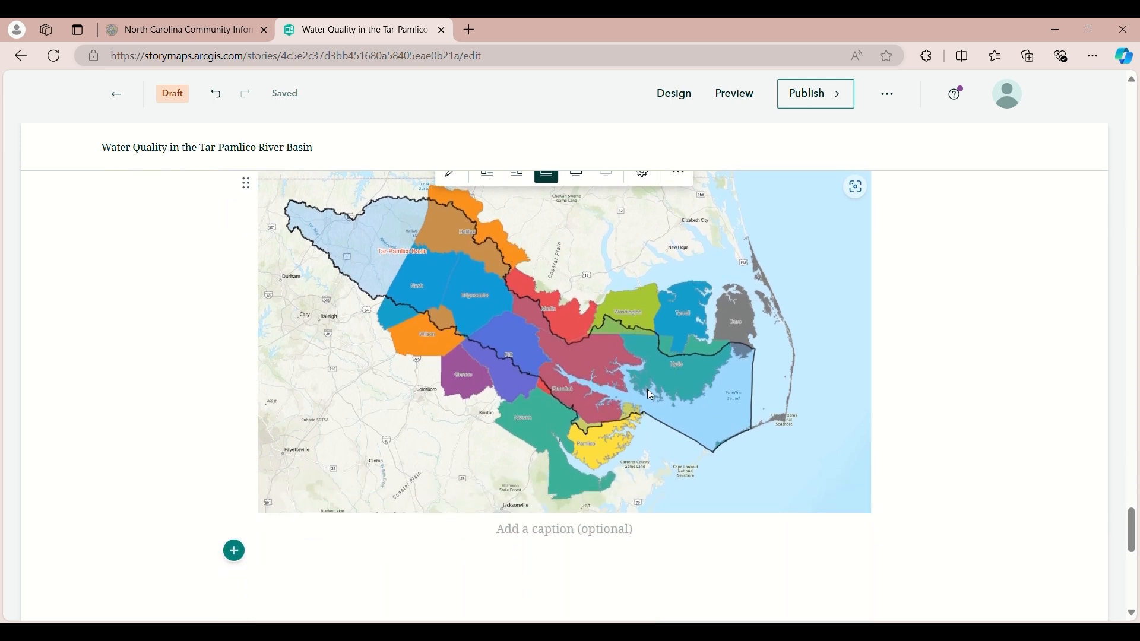
scroll(566, 440, up, 2)
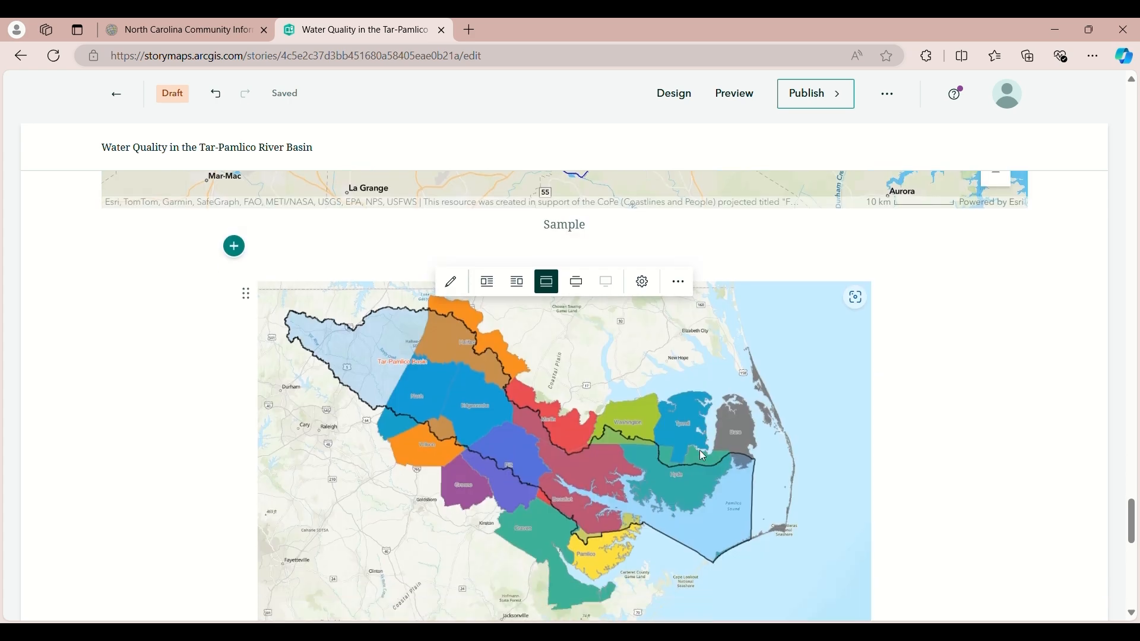
scroll(699, 450, down, 4)
scroll(706, 456, down, 1)
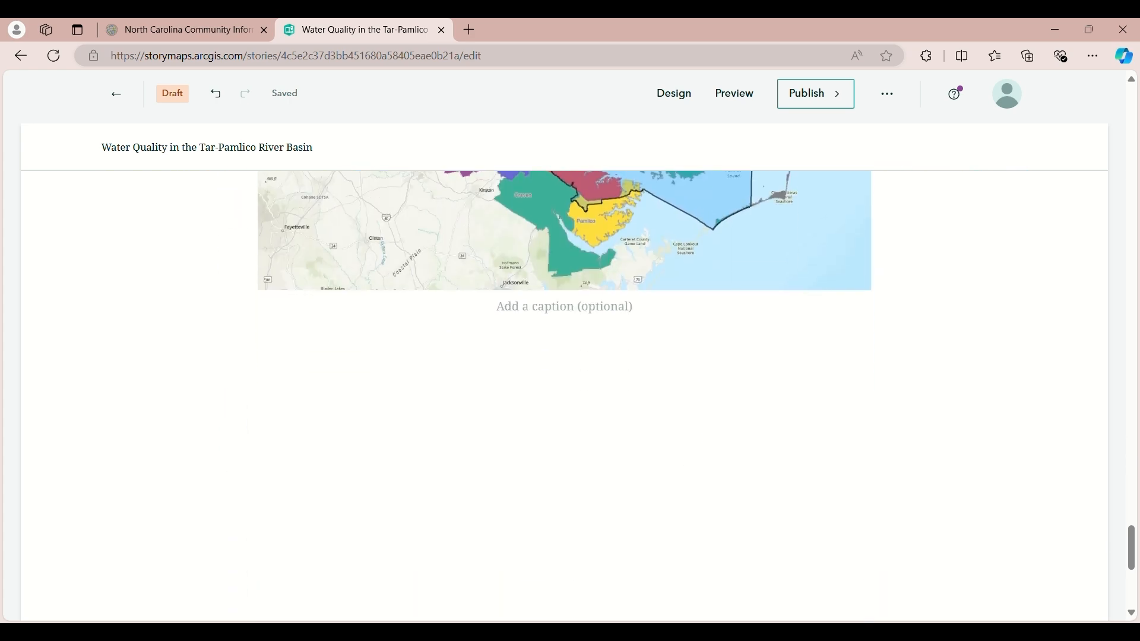
scroll(827, 511, up, 10)
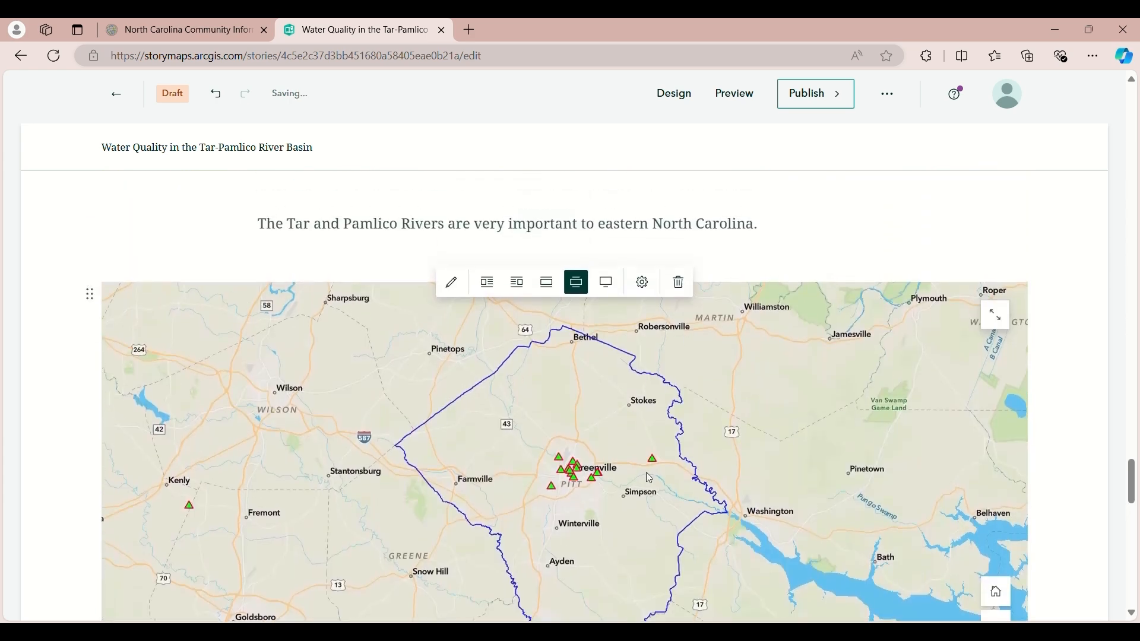
scroll(431, 515, down, 5)
click(234, 514)
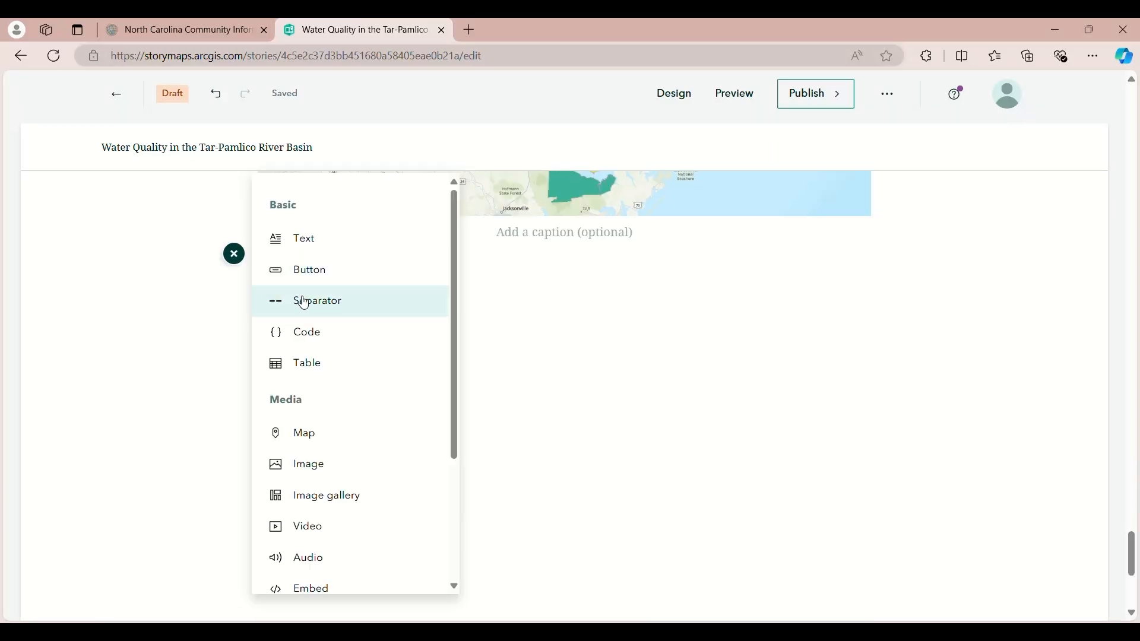
click(351, 309)
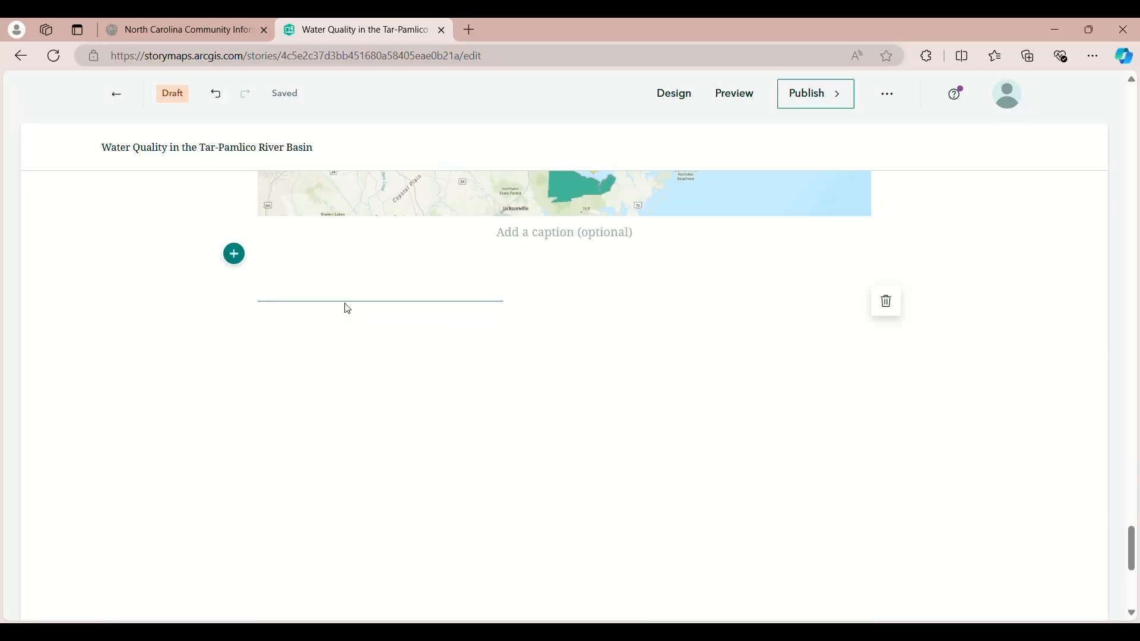
Add the text "Effect of Polluted Water" below the new separator and format it as Heading 1
mouse_move(238, 337)
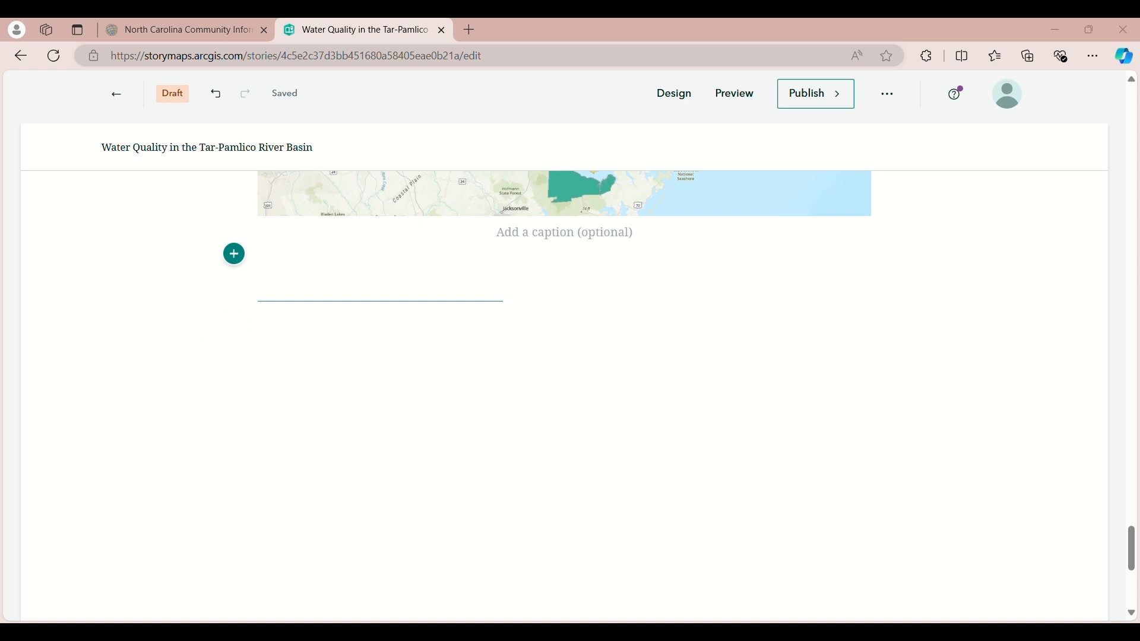
mouse_move(258, 380)
text(Effect of Polluted Water)
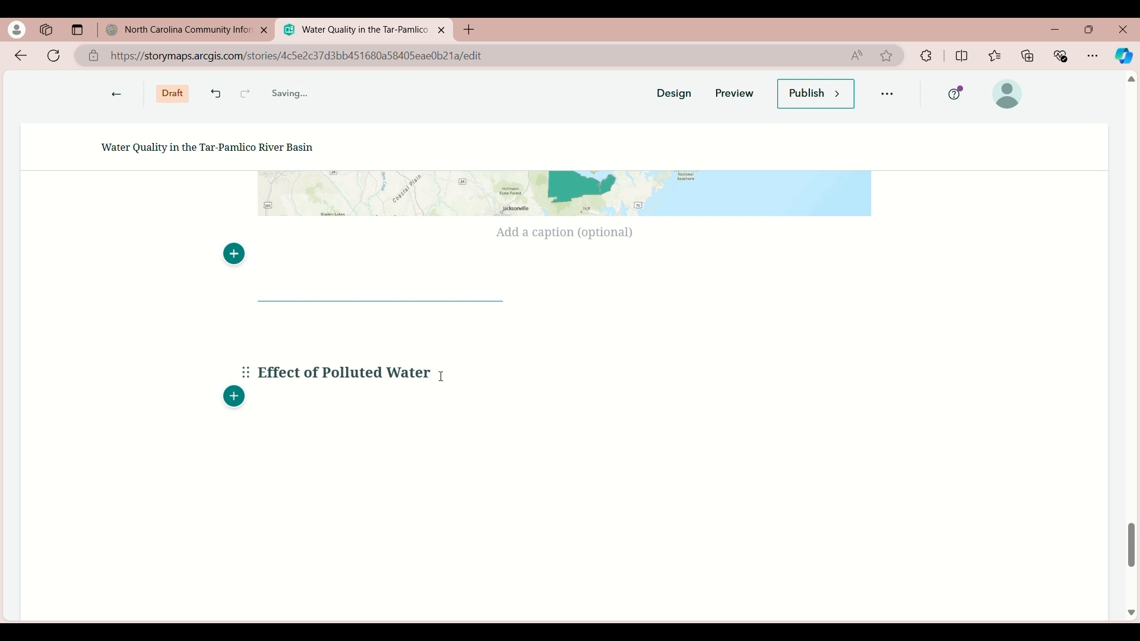
drag(445, 378, 265, 378)
click(249, 406)
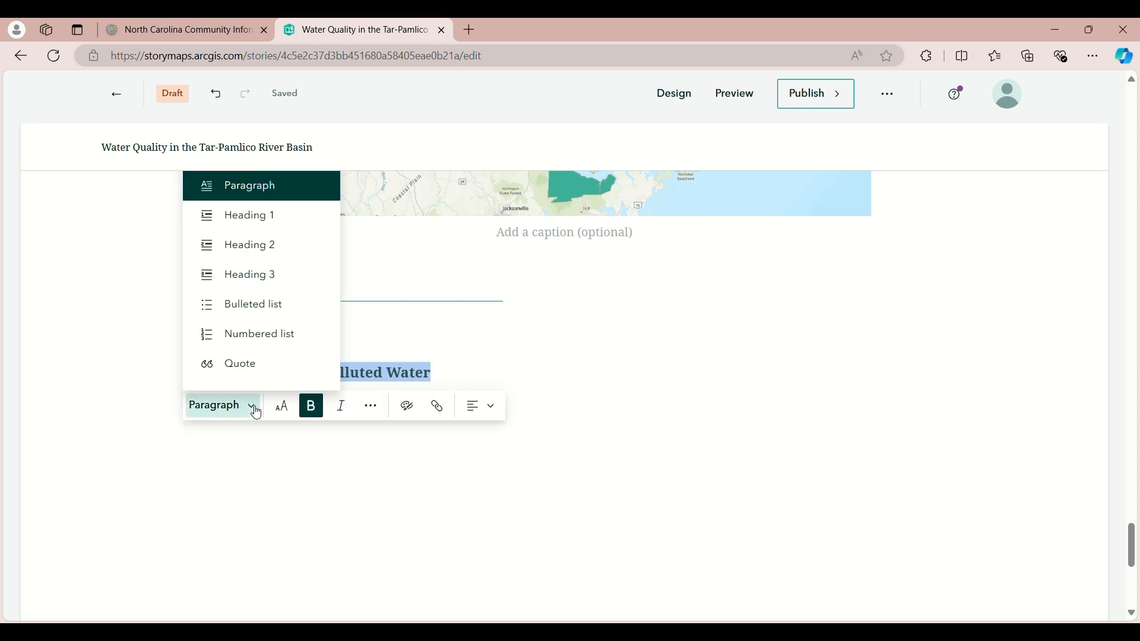
click(257, 216)
scroll(580, 315, down, 3)
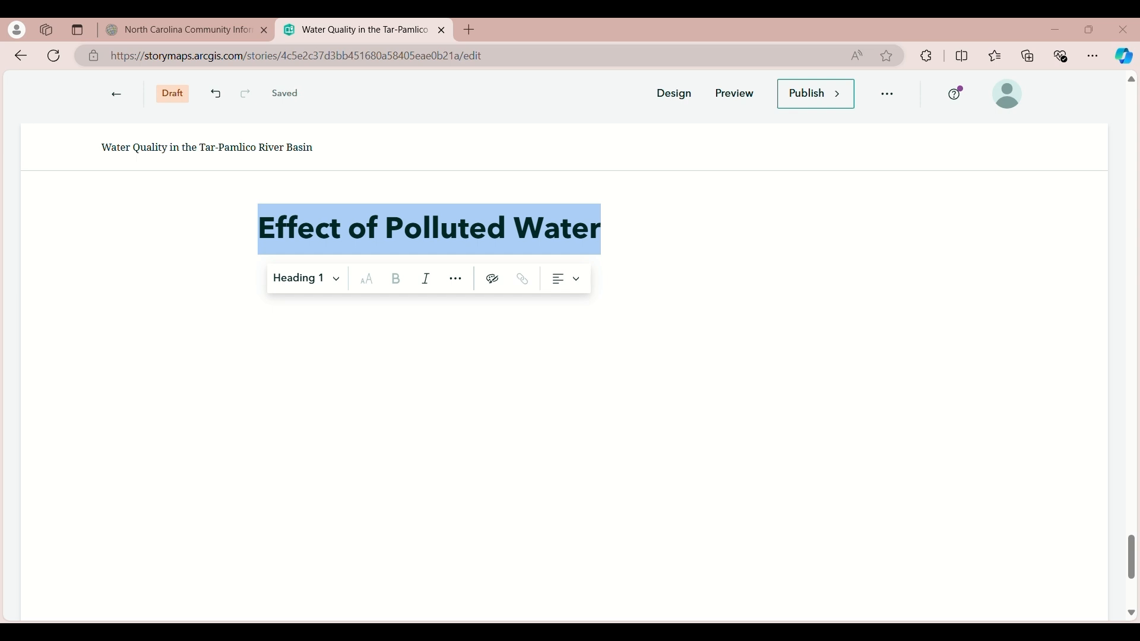
Add below the heading "Polluted water can be harmful and unsafe." and "Water can sometimes contain harmful chemicals, bacteria, and substances that can make people and animals sick."
click(472, 361)
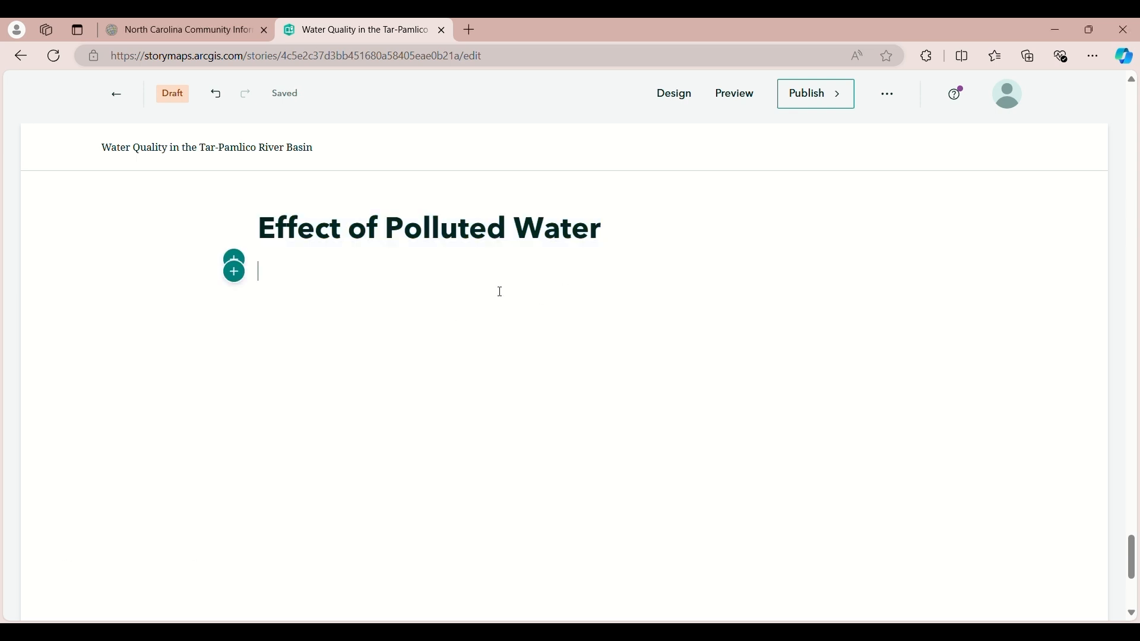
text(Polluted water can be harmful and unsafe.  Water can sometimes contain harmful chemicals, bacteria, and substances that can make people and animals sick.)
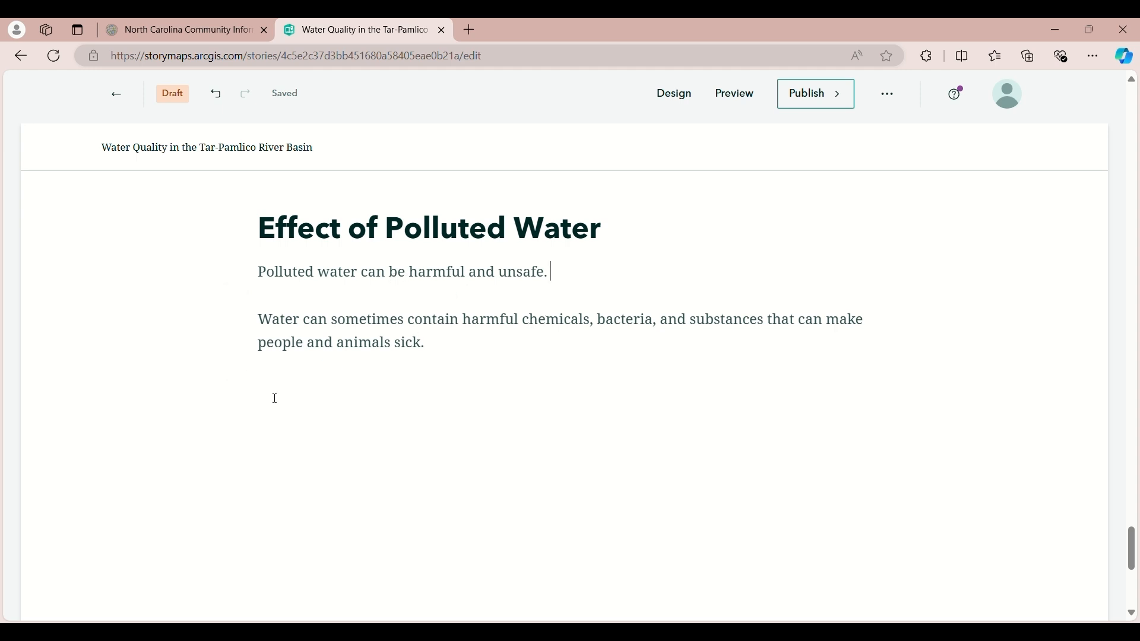
scroll(343, 404, down, 1)
scroll(344, 407, down, 1)
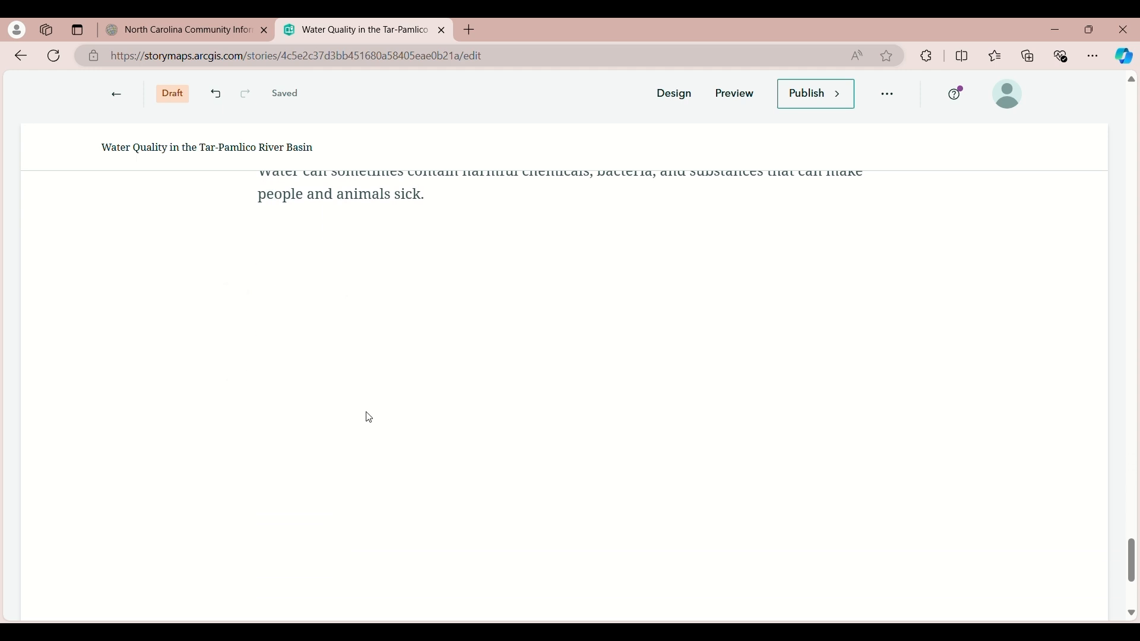
scroll(375, 417, up, 2)
scroll(375, 418, down, 1)
scroll(374, 415, up, 1)
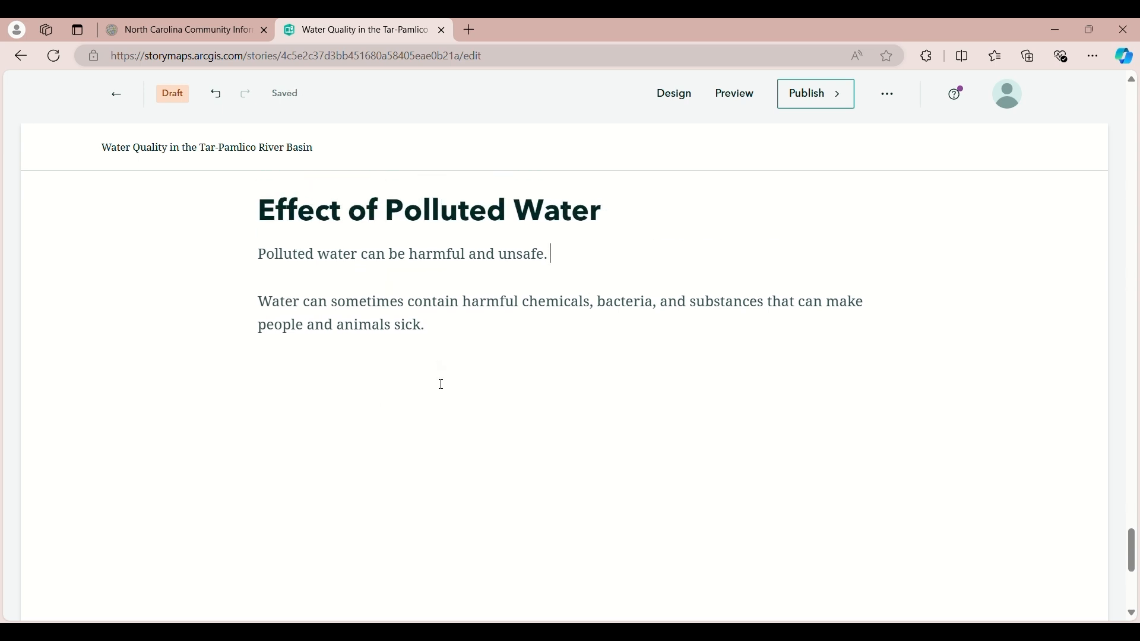
Insert a sidecar with the Docked layout below the paragraph about harmful chemicals, bacteria, and substances
scroll(440, 384, down, 1)
click(295, 338)
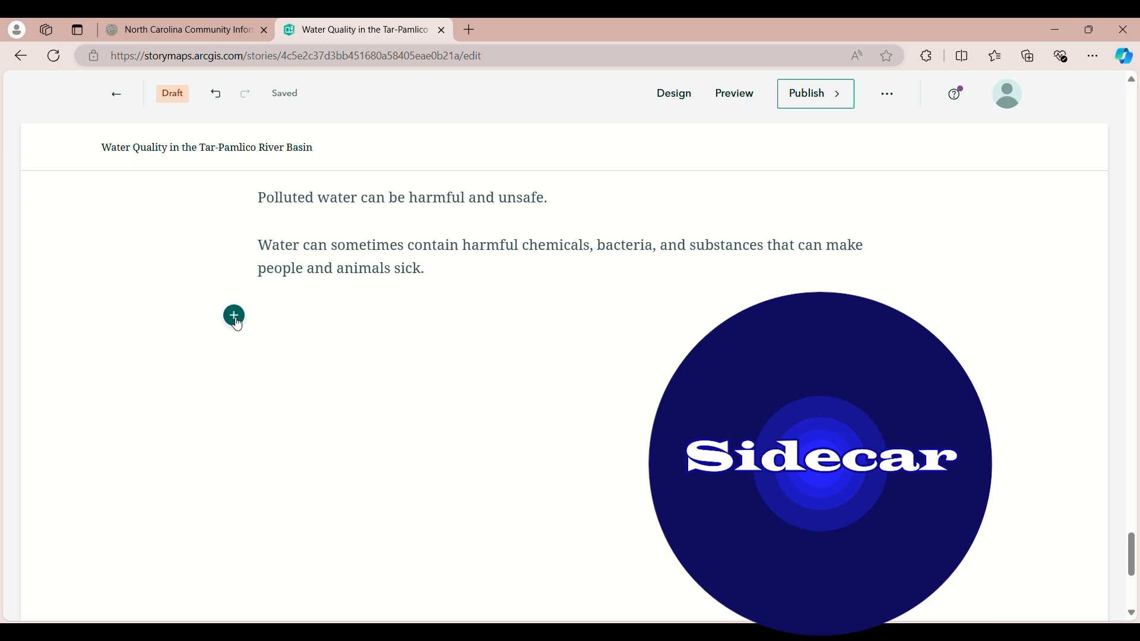
click(235, 316)
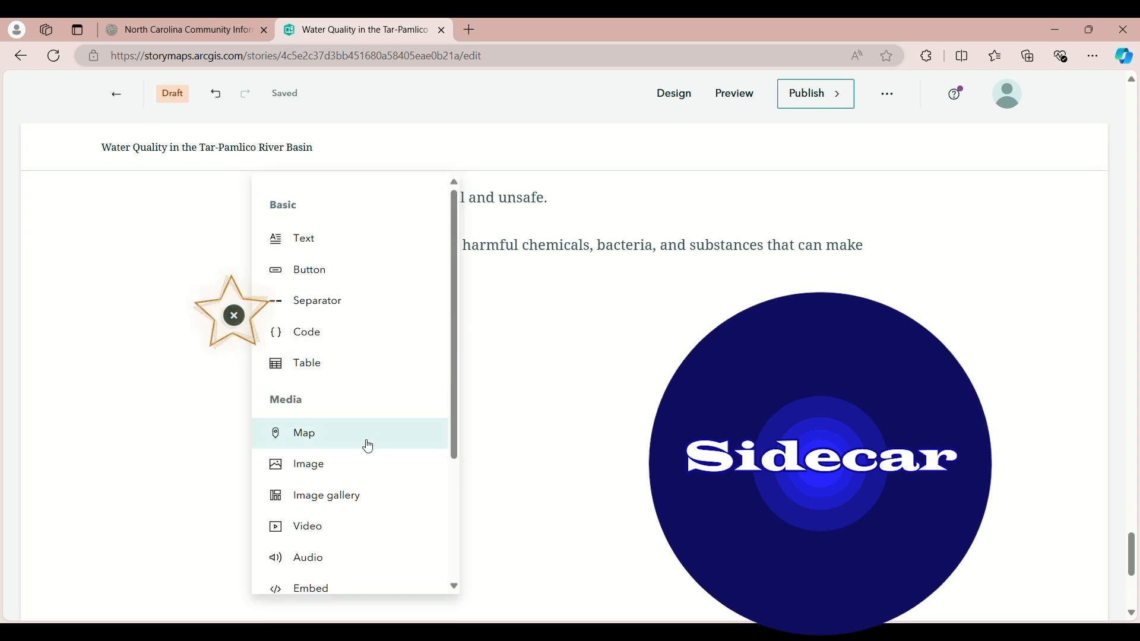
scroll(354, 471, down, 3)
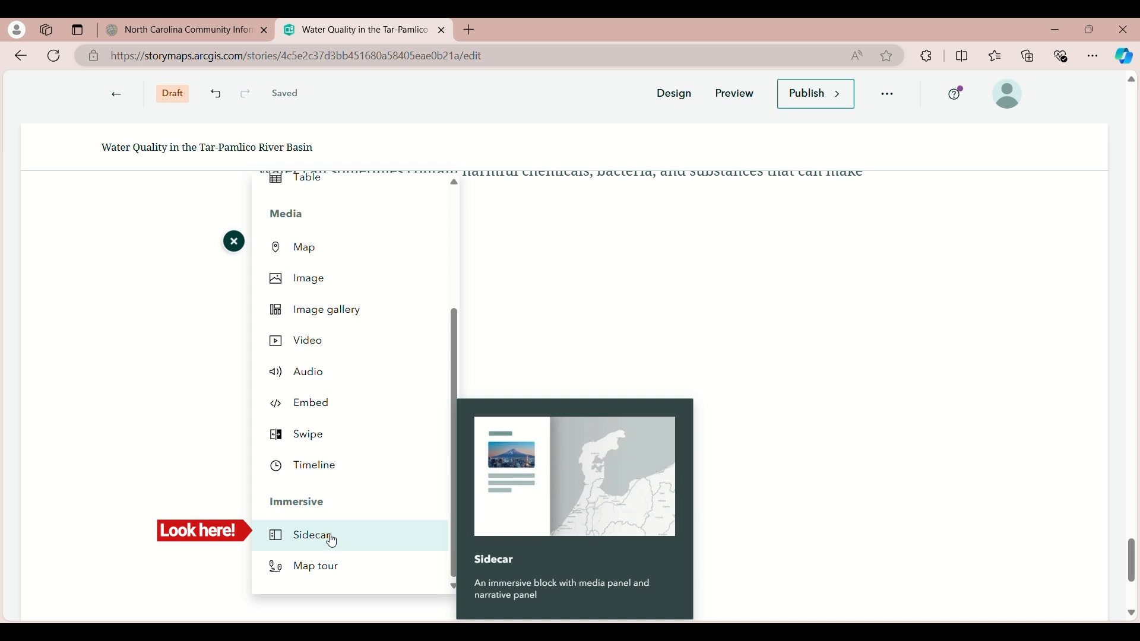
click(369, 540)
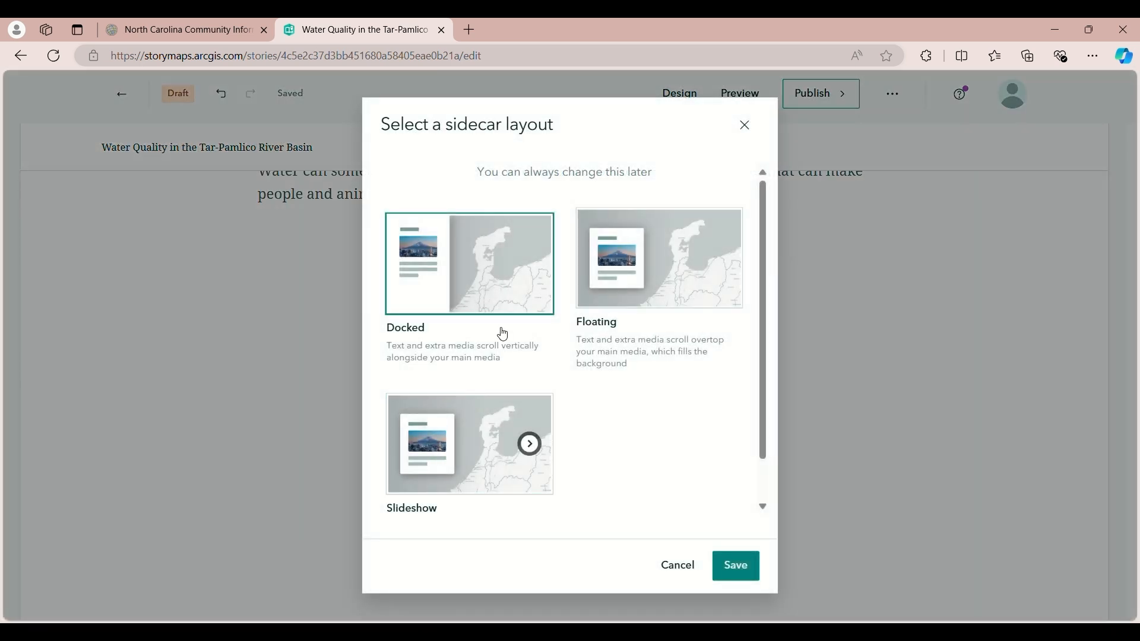
mouse_move(509, 271)
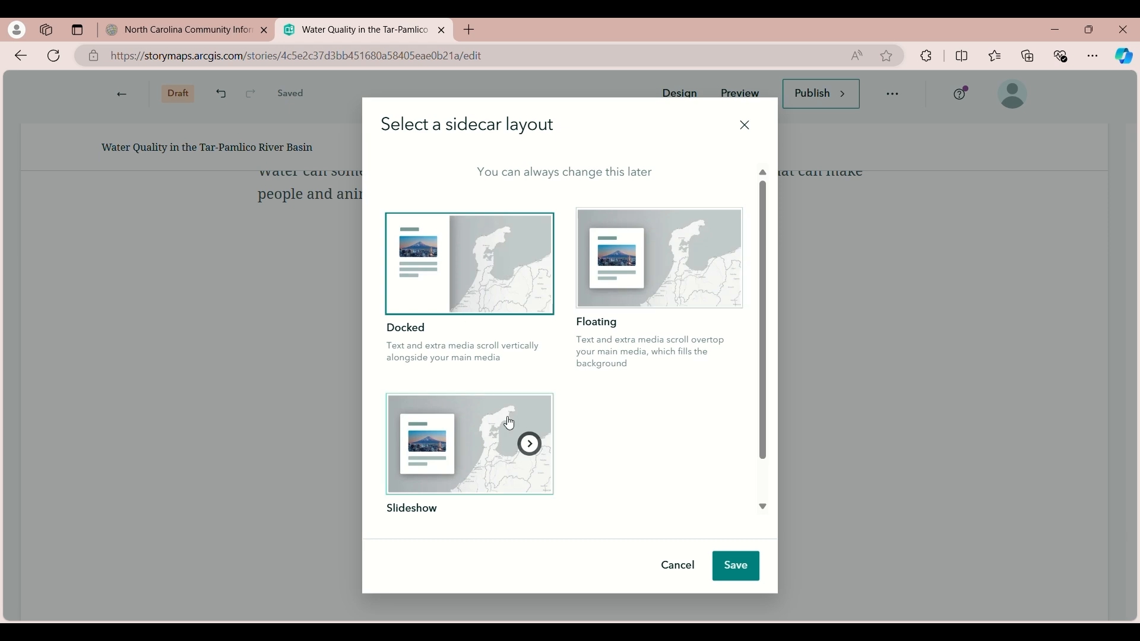
mouse_move(441, 479)
mouse_move(480, 294)
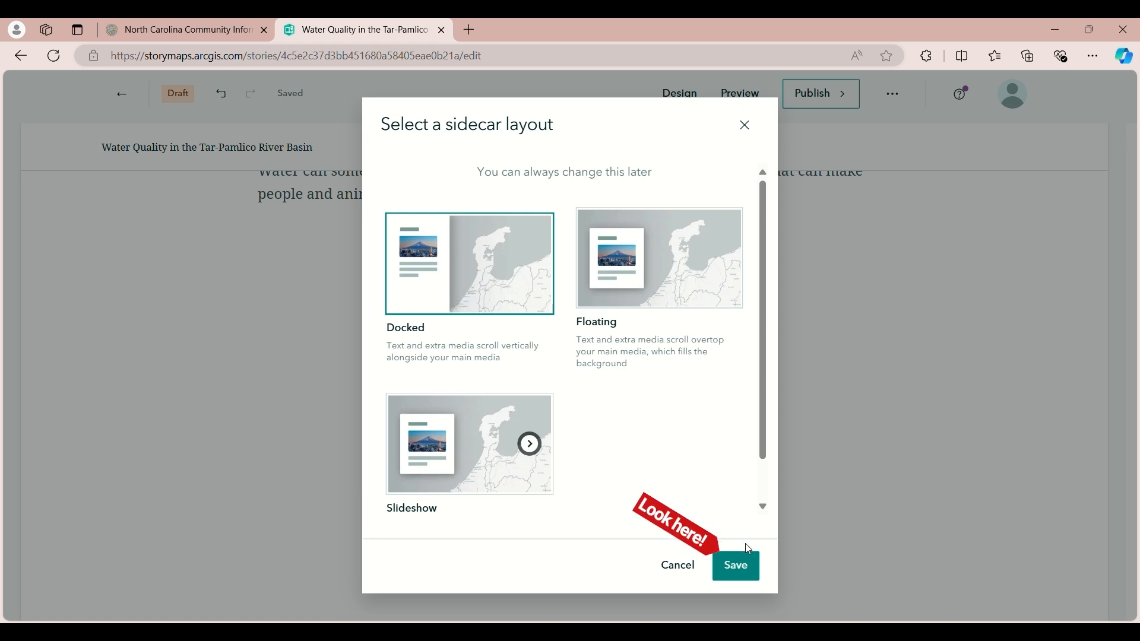
click(740, 568)
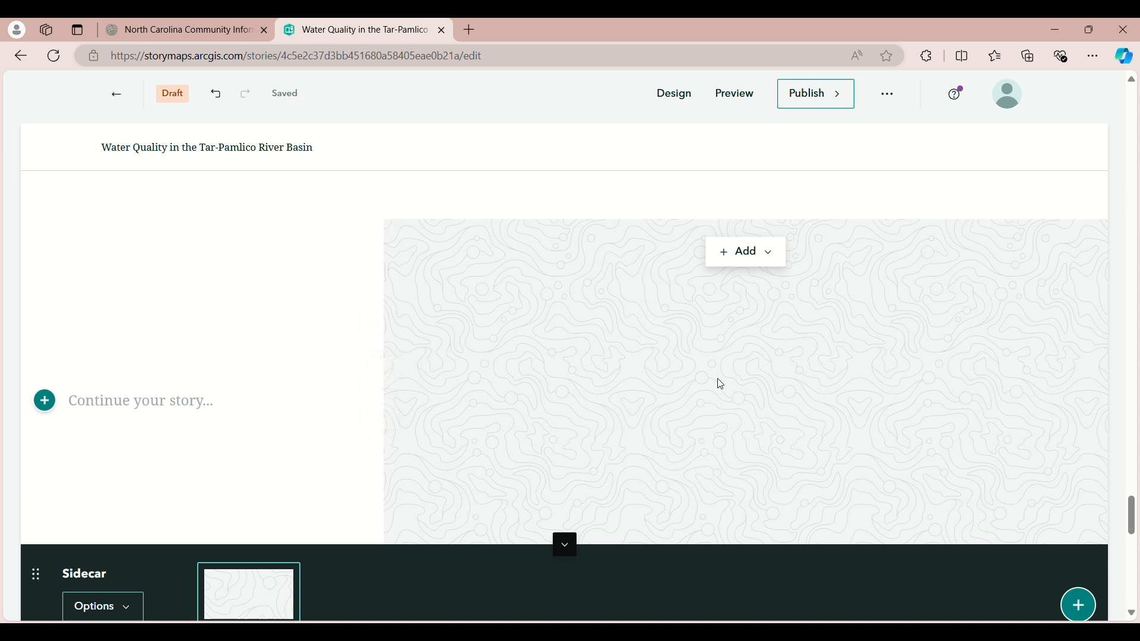
Upload the image bacteria.png and add it as the docked sidecar's main media
click(753, 258)
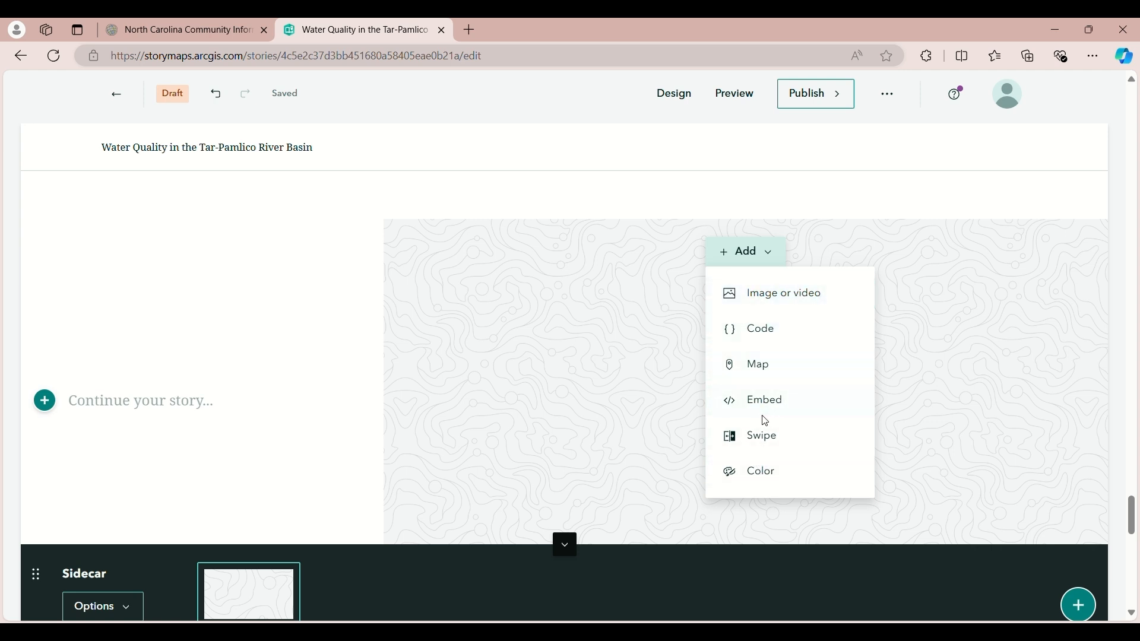
click(763, 303)
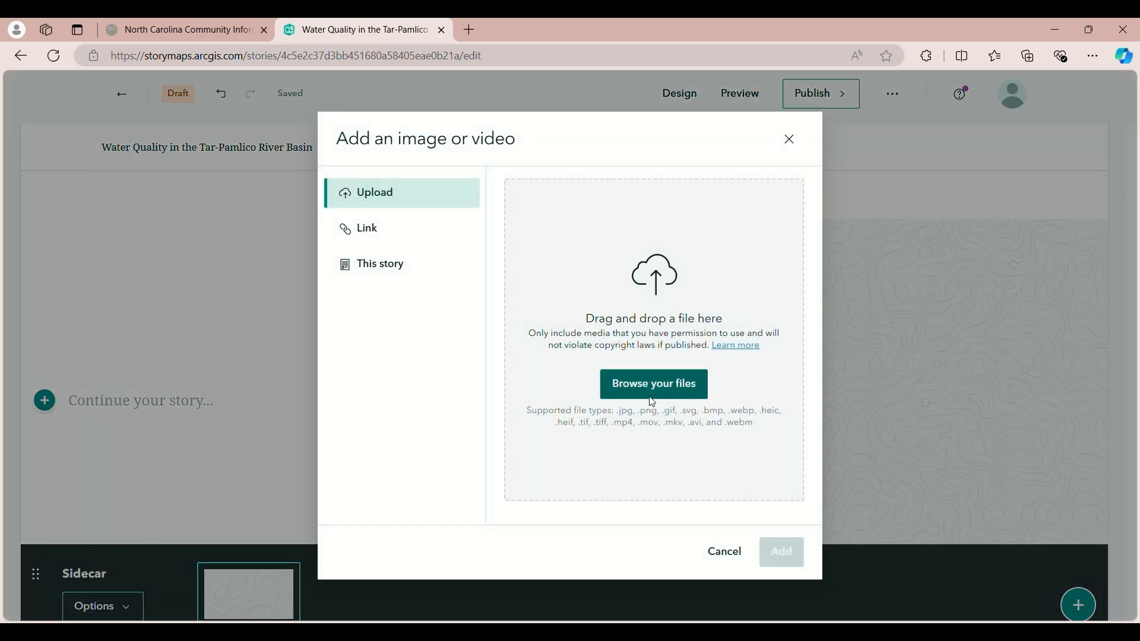
click(663, 391)
click(957, 557)
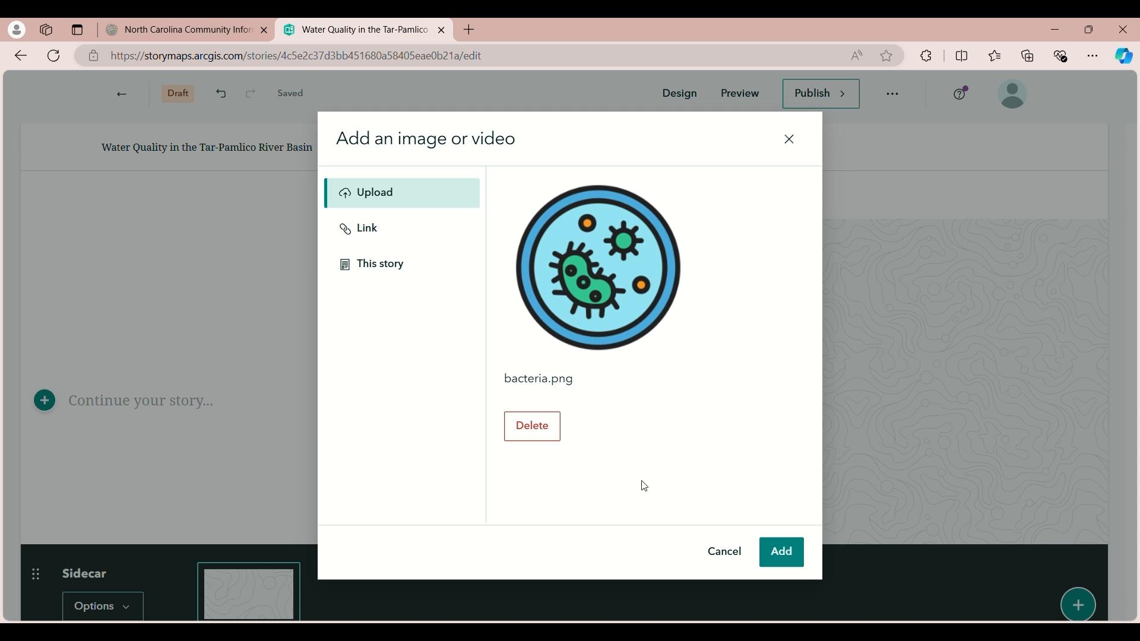
click(793, 554)
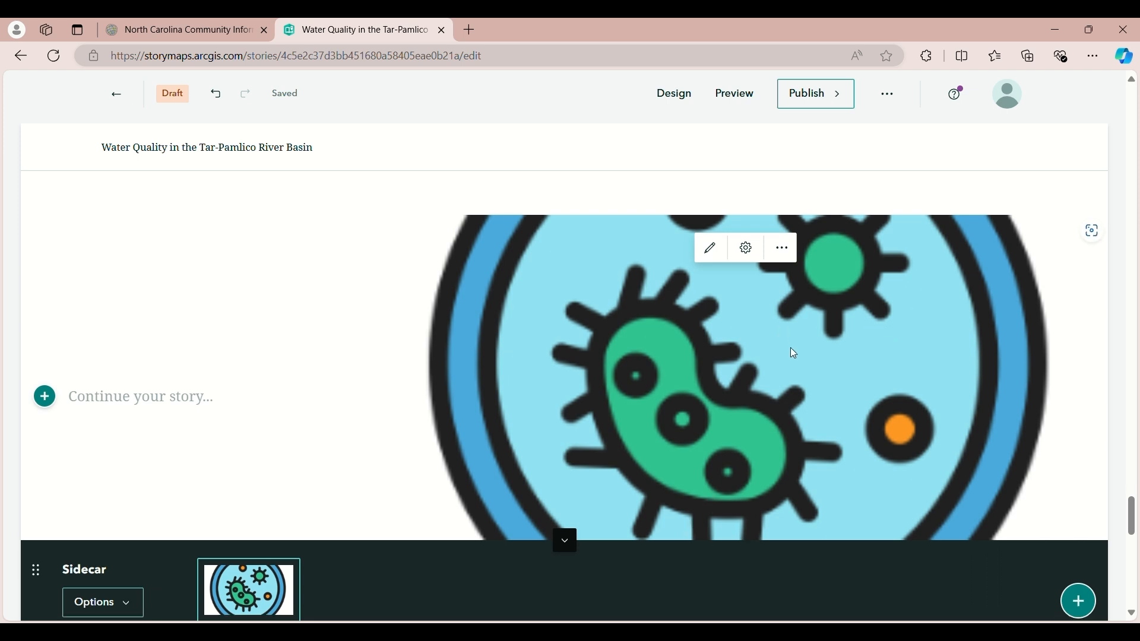
Set the bacteria image in the docked sidecar to Fit (do not crop) and save the image options
scroll(789, 347, down, 1)
scroll(792, 353, up, 5)
scroll(801, 348, down, 3)
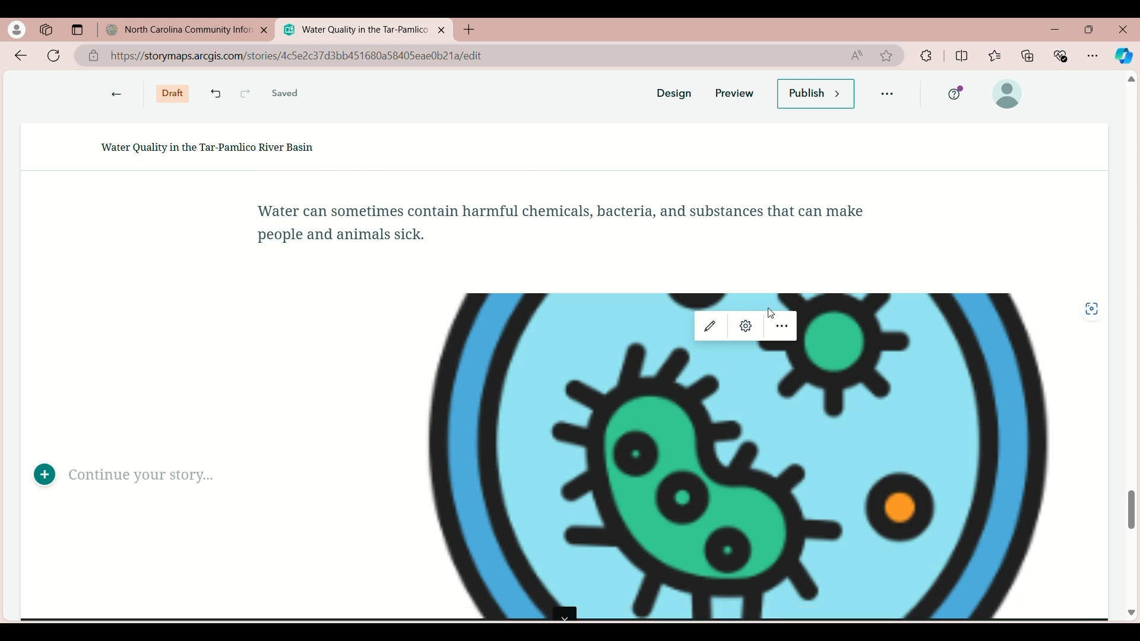
click(747, 327)
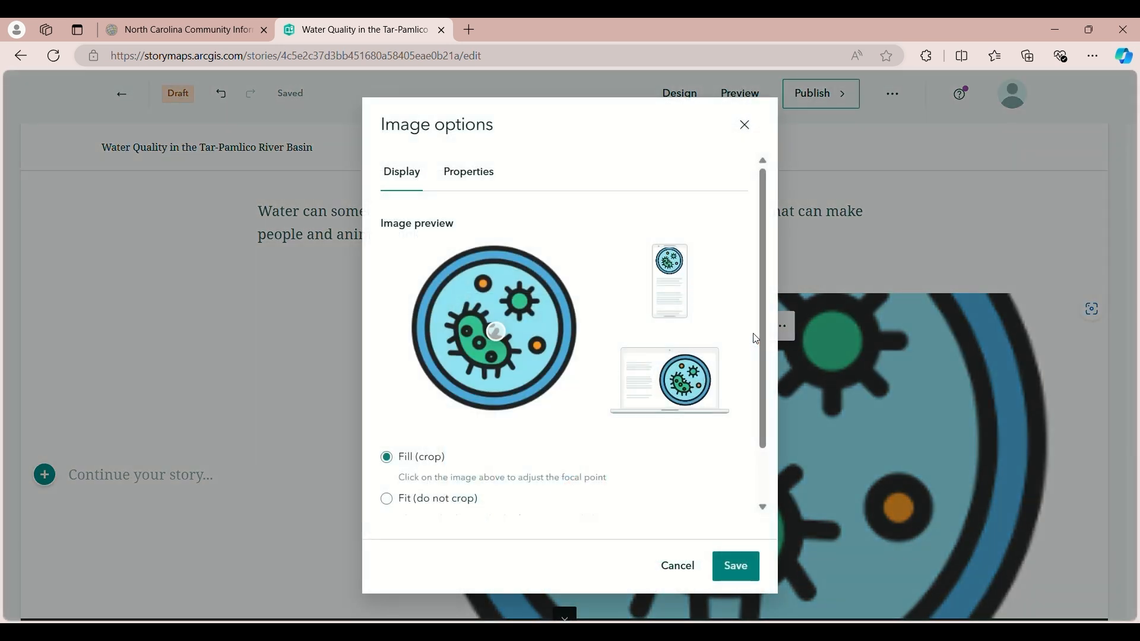
click(389, 502)
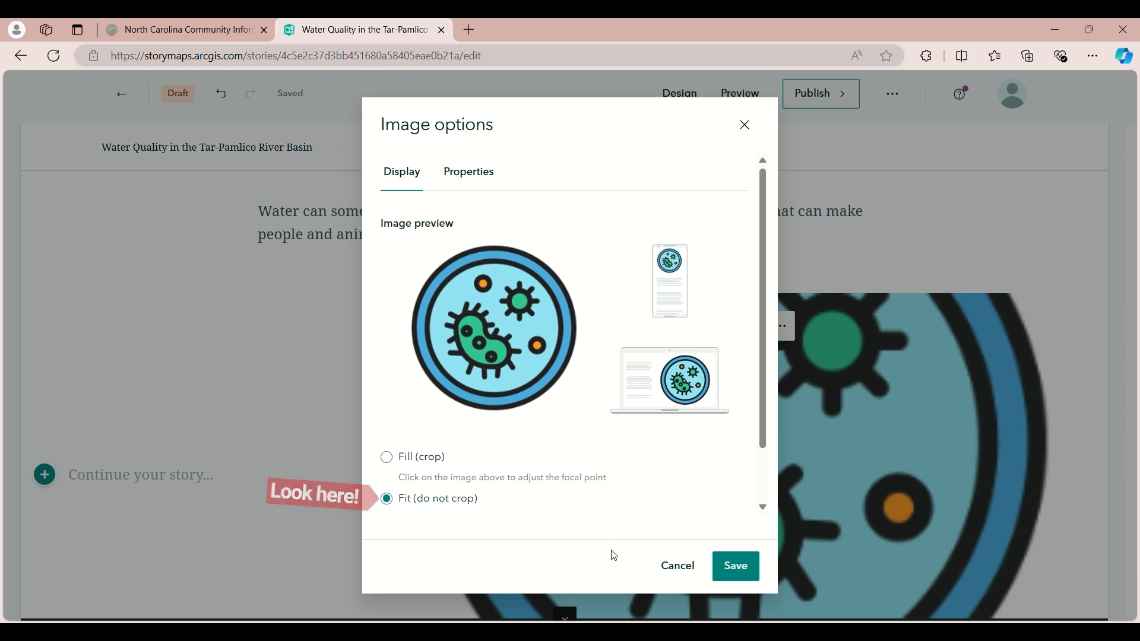
click(735, 564)
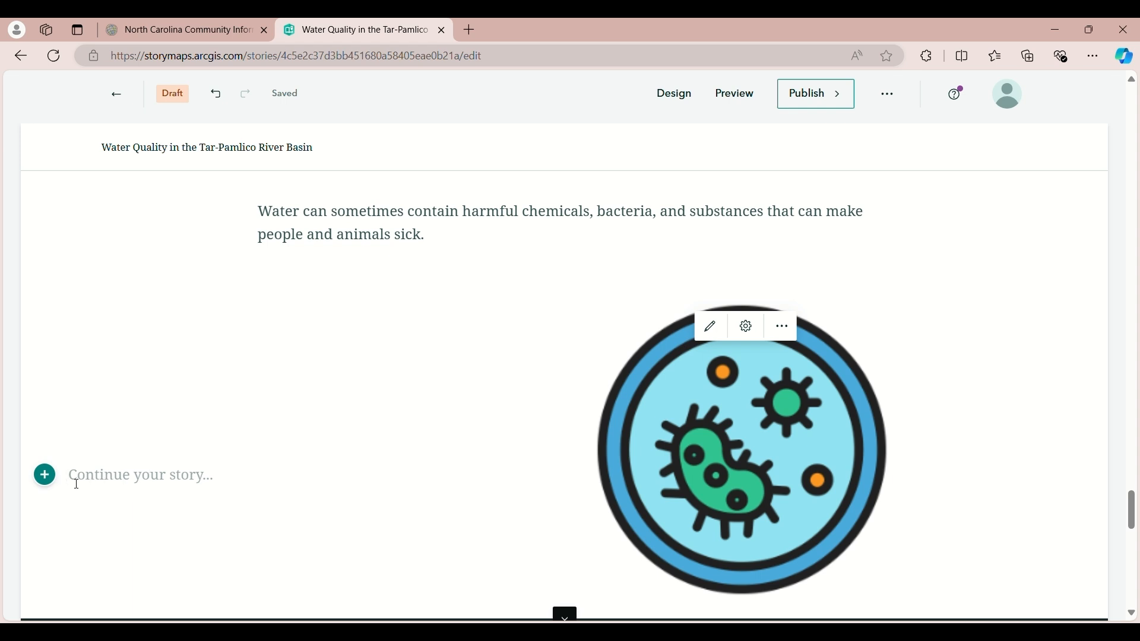
Add the text "Water can sometimes contain bacteria." to the docked sidecar's narrative panel
click(76, 484)
text(Water can sometimes contain bacteria.)
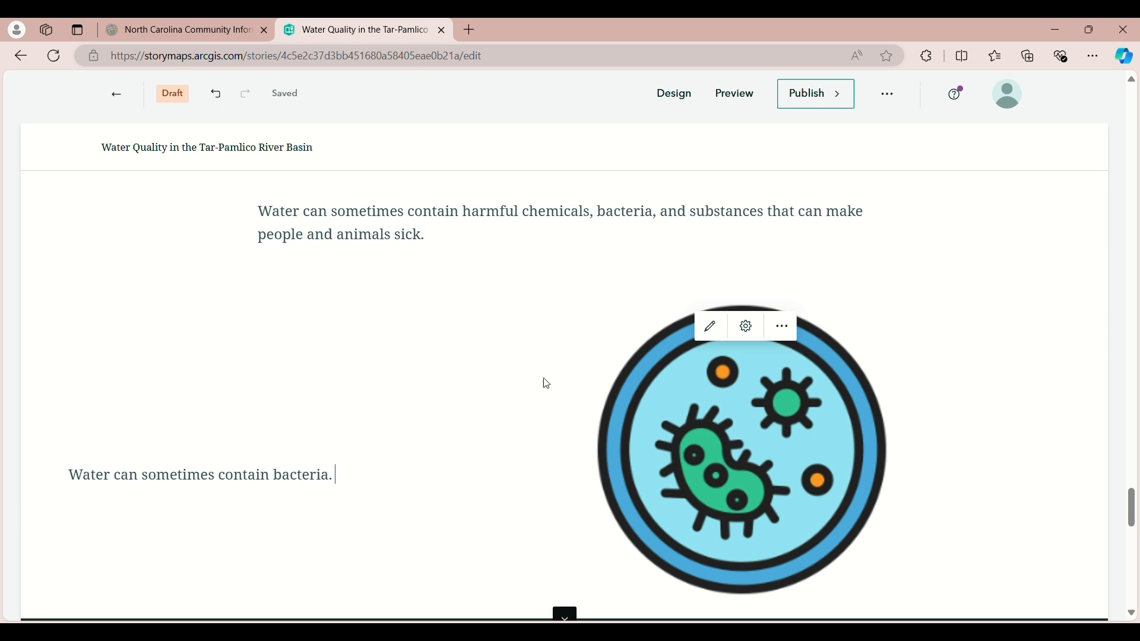
Examine how the docked sidecar's text and bacteria image behave within the Effect of Polluted Water section
scroll(617, 376, down, 5)
scroll(475, 350, up, 5)
scroll(486, 354, down, 4)
scroll(760, 403, up, 2)
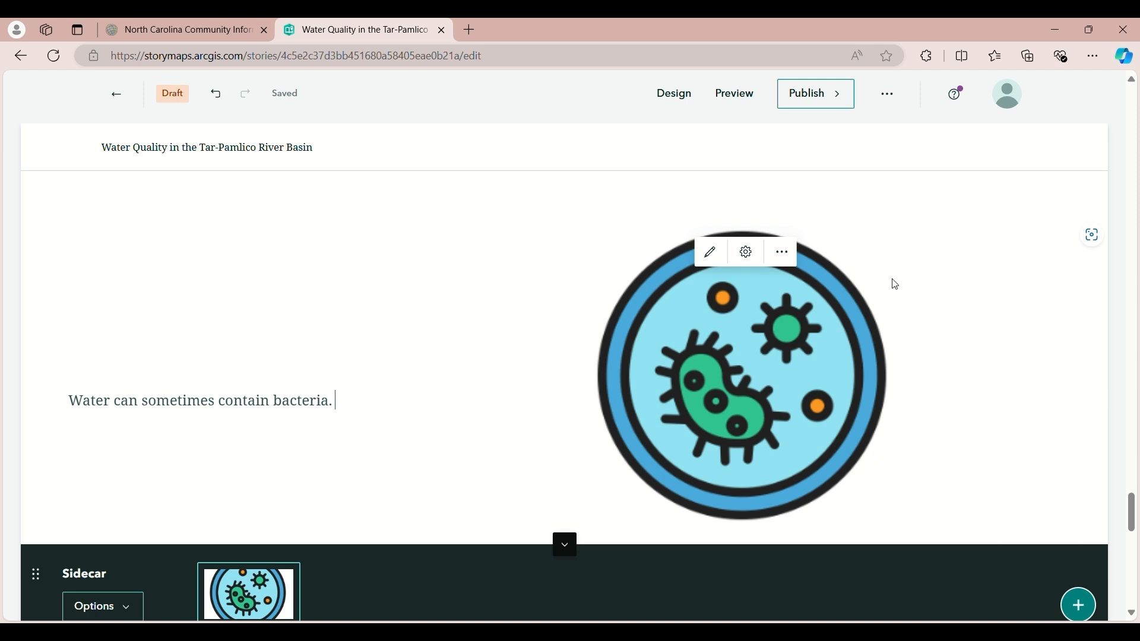
scroll(220, 415, up, 4)
scroll(222, 457, down, 5)
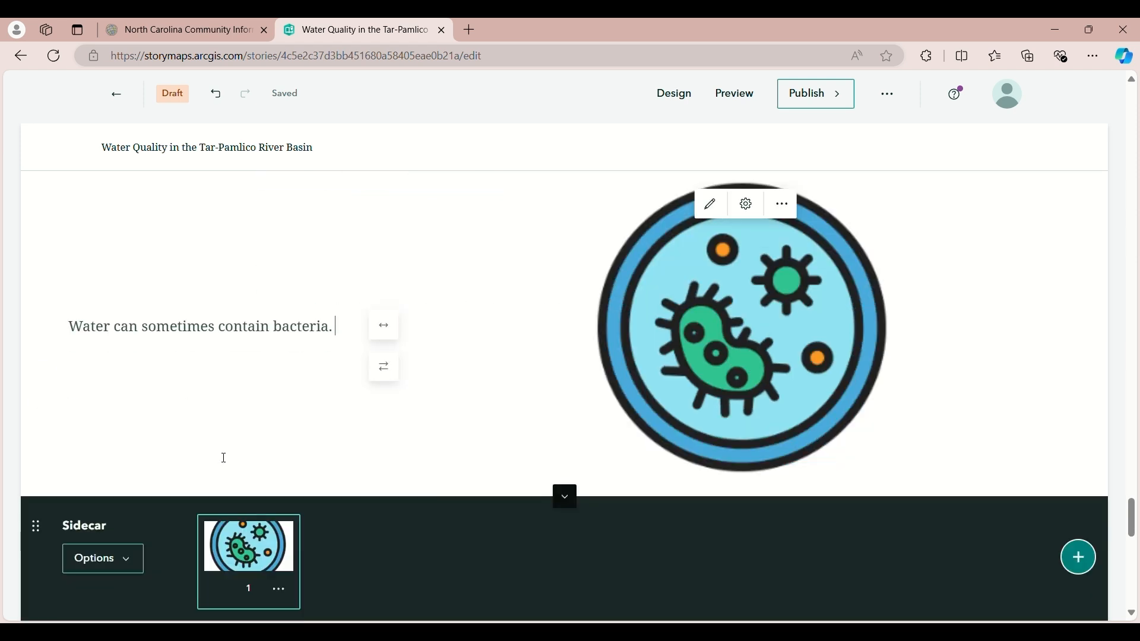
scroll(222, 446, up, 5)
scroll(236, 441, down, 1)
scroll(235, 441, up, 2)
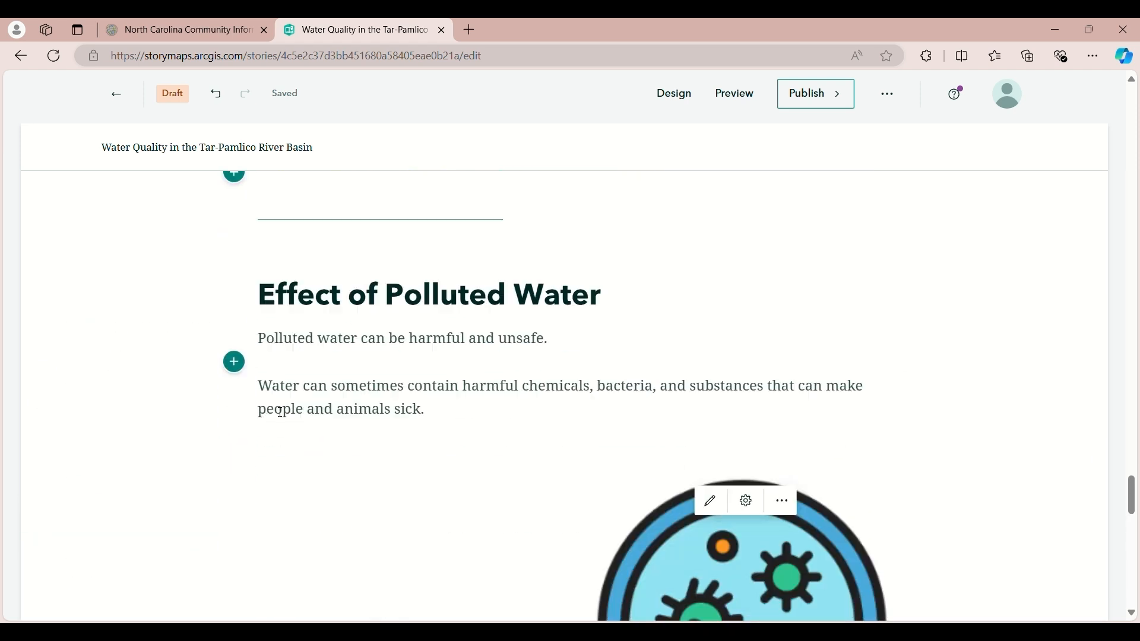
scroll(274, 412, down, 6)
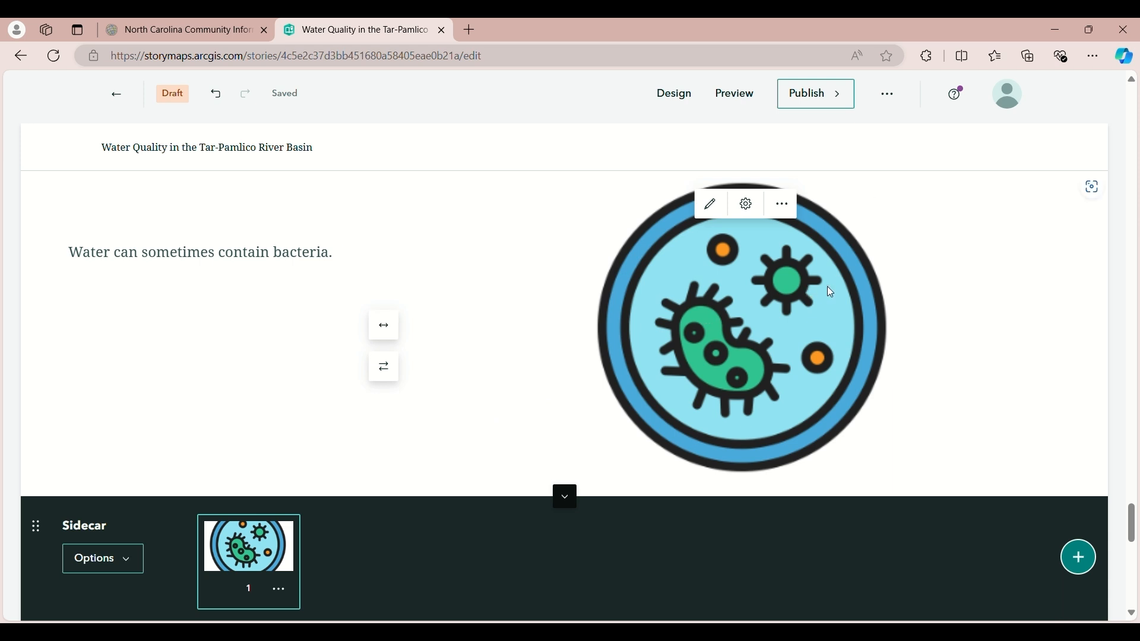
Insert a second sidecar with the Floating layout below the docked sidecar
scroll(461, 443, down, 5)
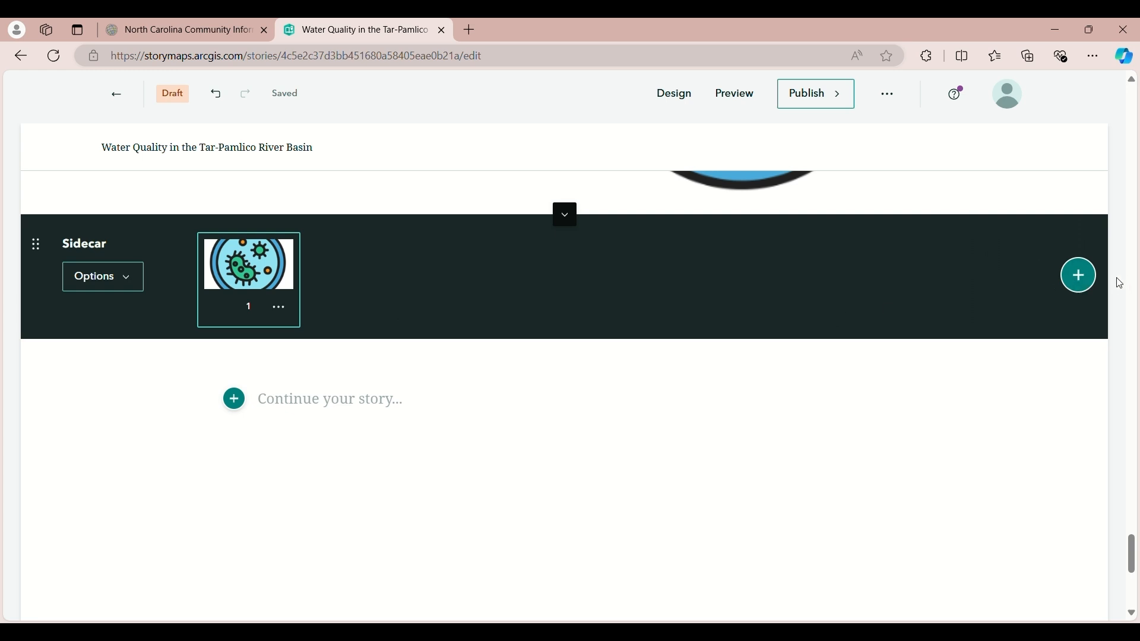
click(235, 404)
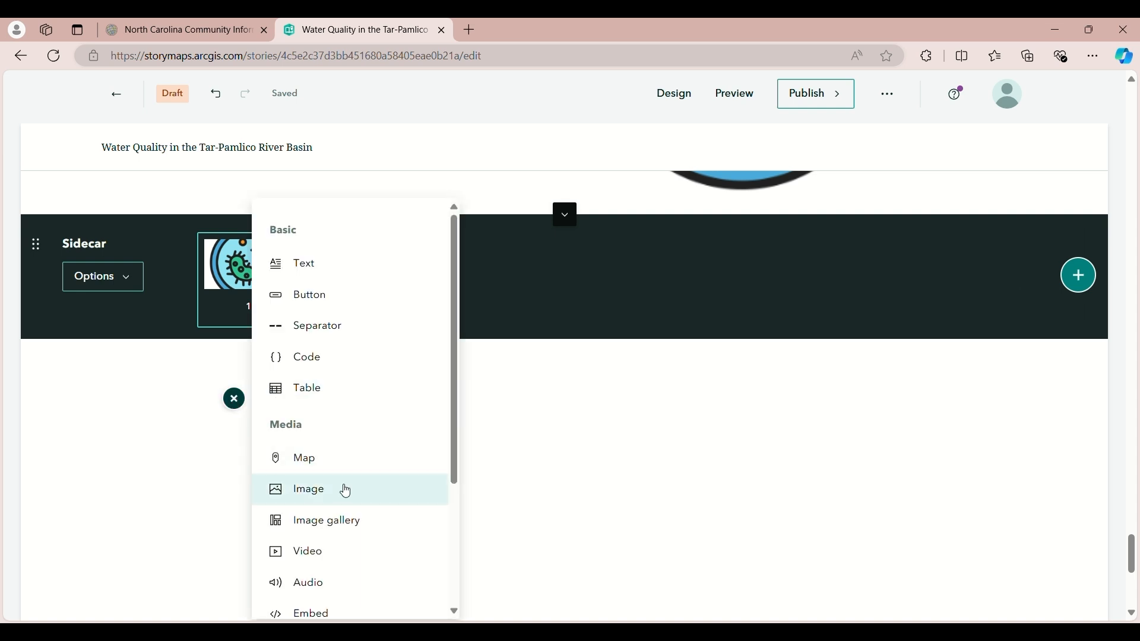
scroll(335, 546, down, 3)
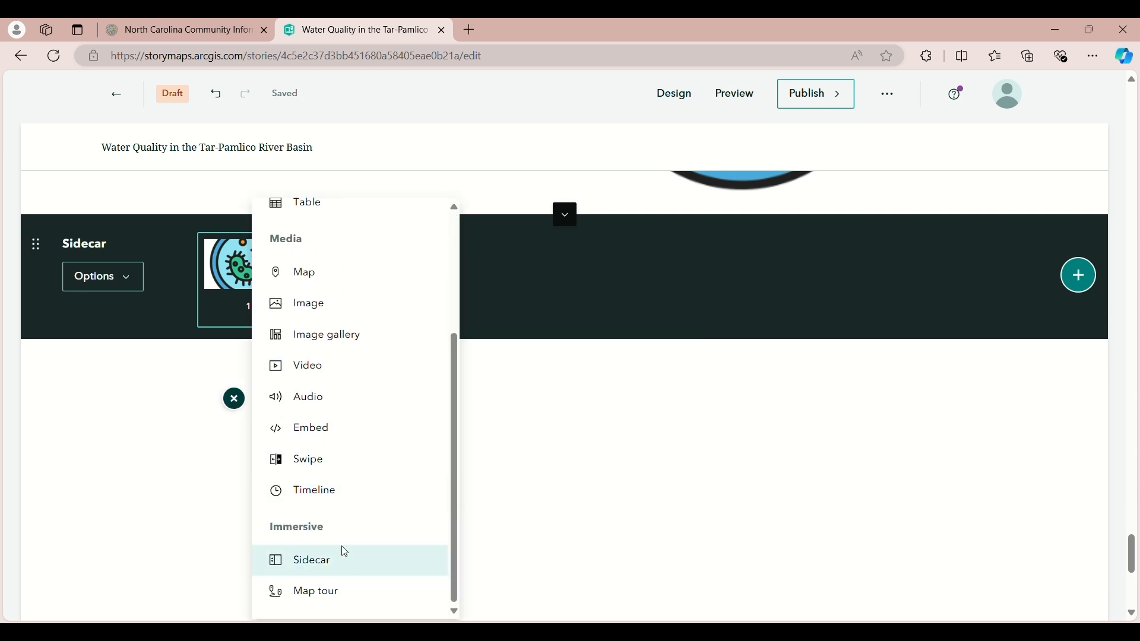
click(341, 549)
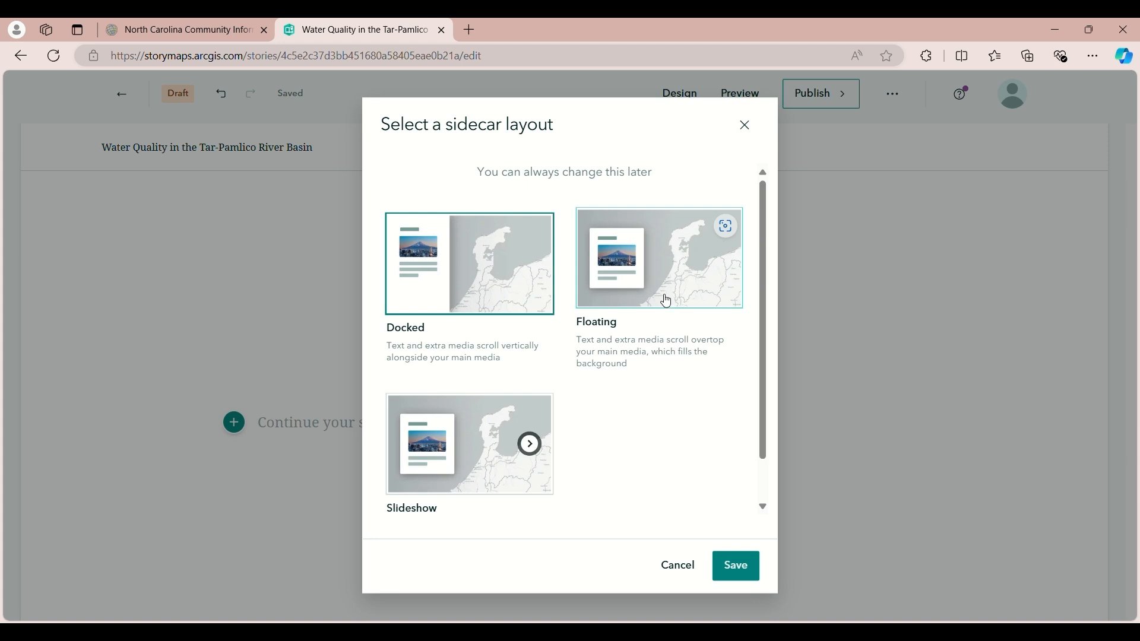
click(667, 302)
click(736, 578)
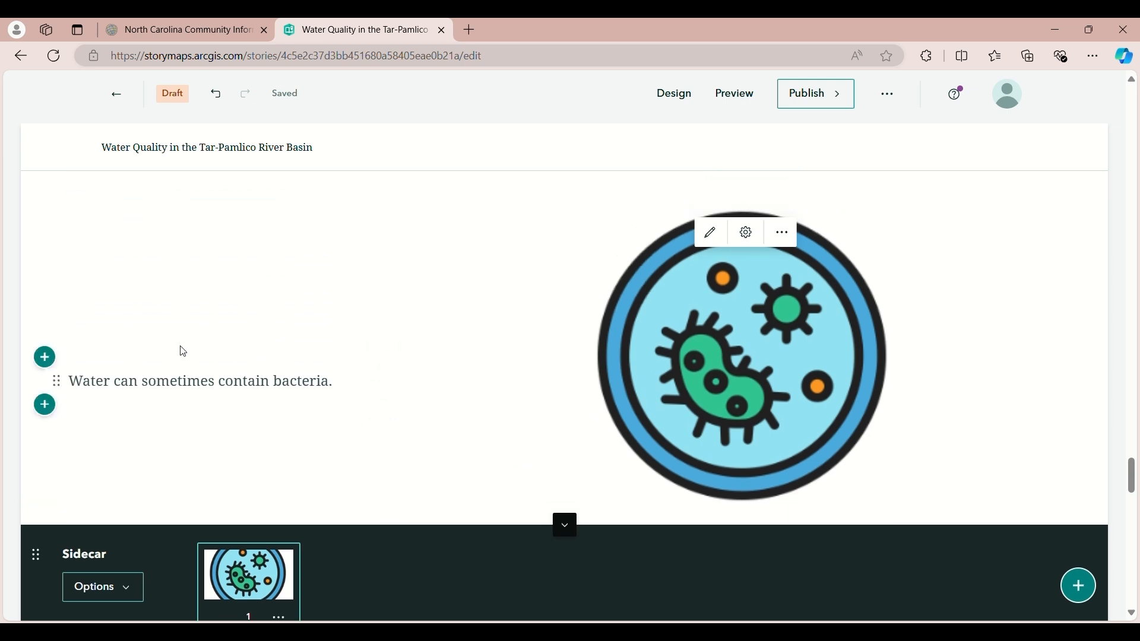
Add the uploaded image dead fish.png as the floating sidecar's background media and set it to Fit (do not crop)
click(584, 303)
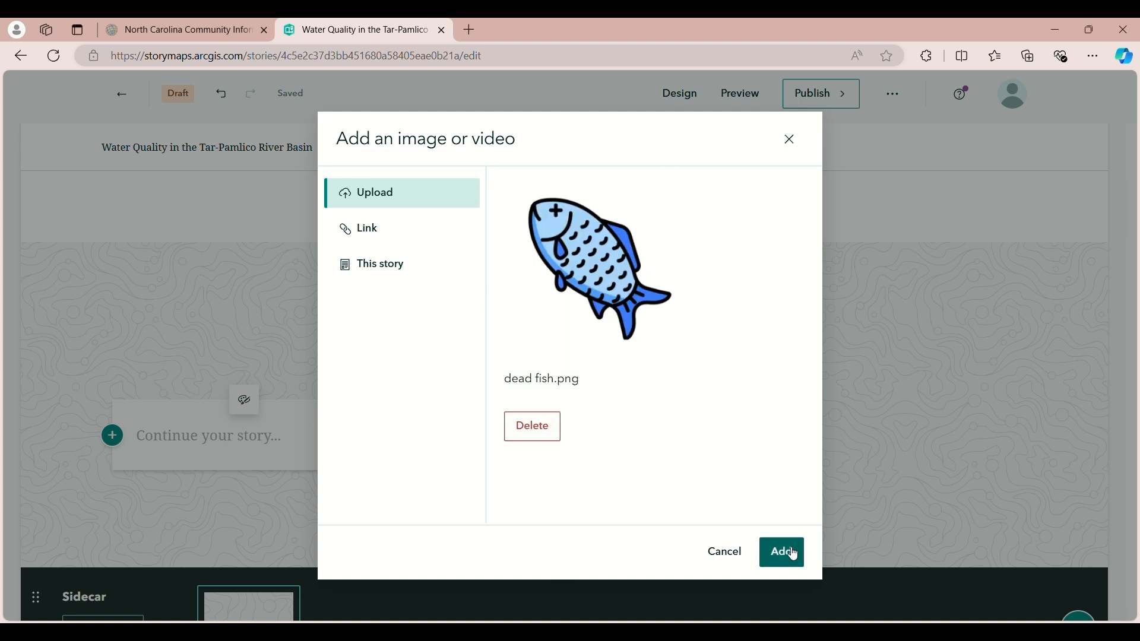
click(785, 552)
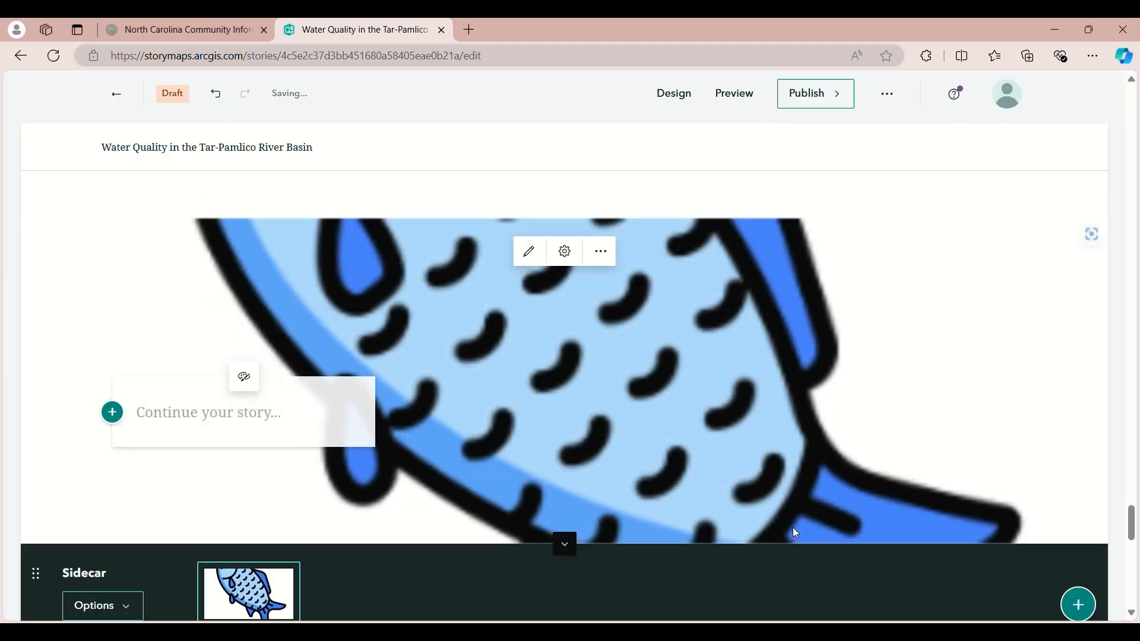
click(571, 253)
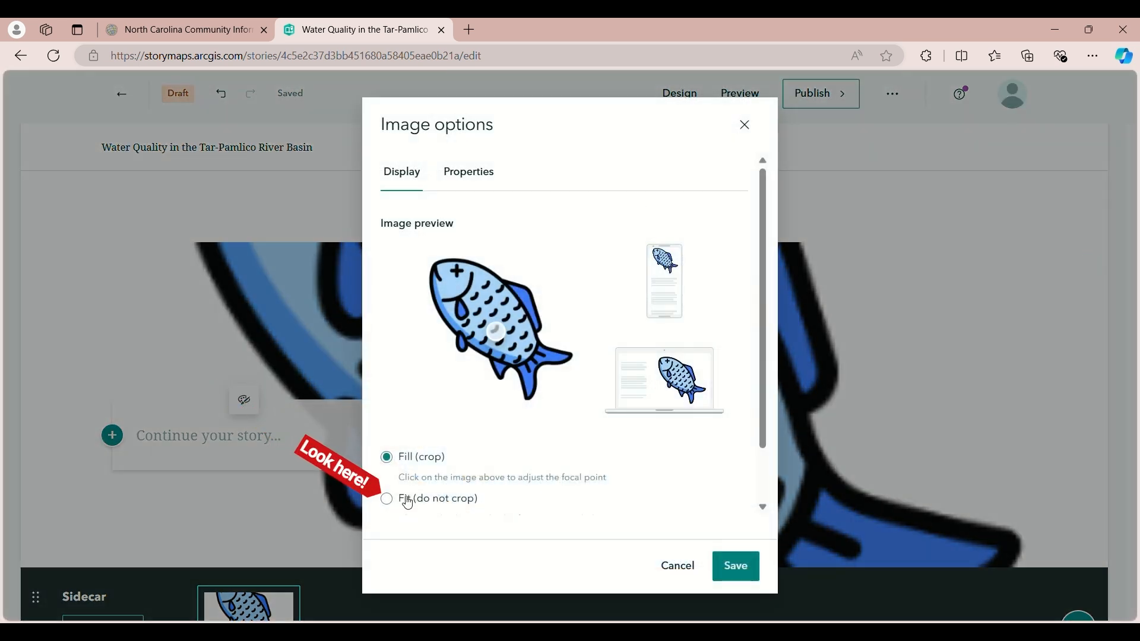
click(394, 502)
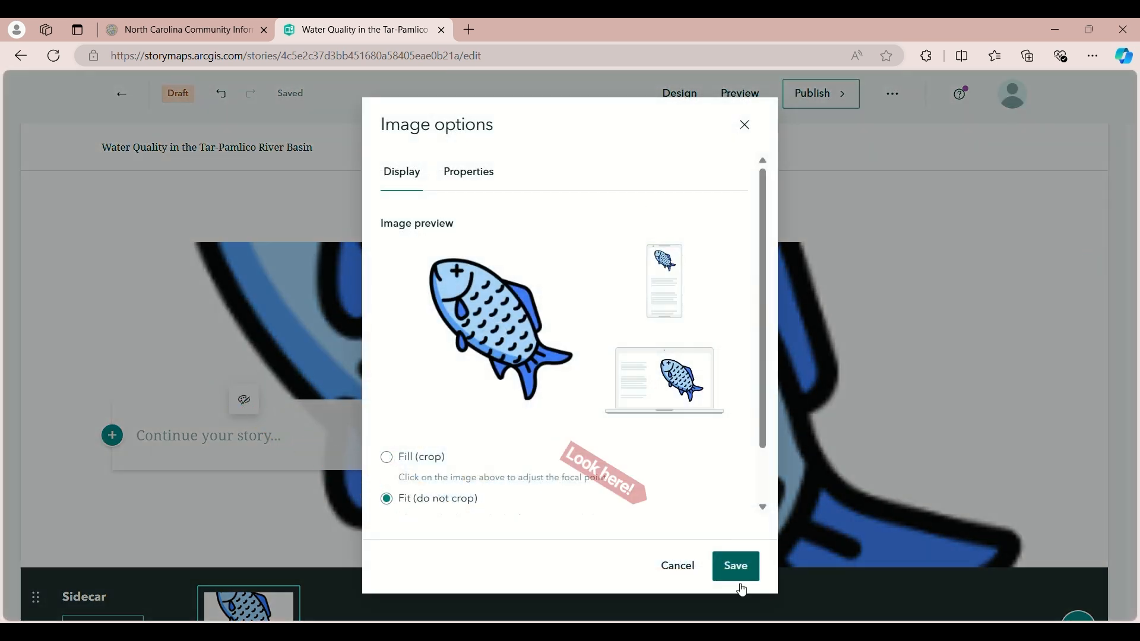
click(750, 575)
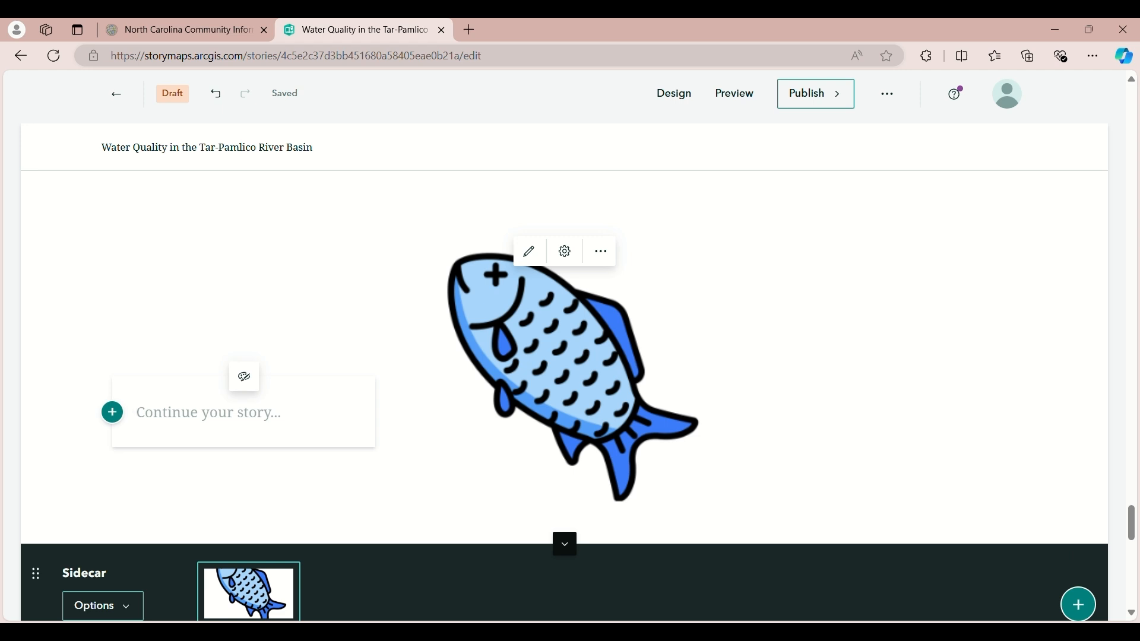
scroll(380, 410, down, 3)
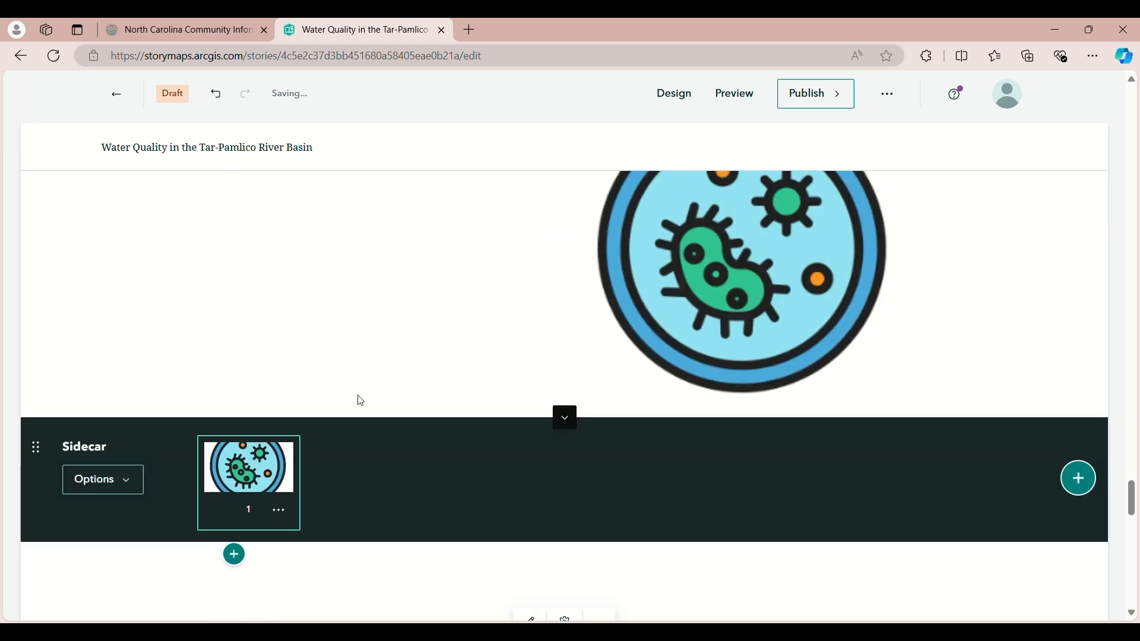
Compare how the docked and floating sidecars behave, and examine the fish image's display options and crop editor
scroll(356, 397, up, 5)
scroll(343, 401, down, 3)
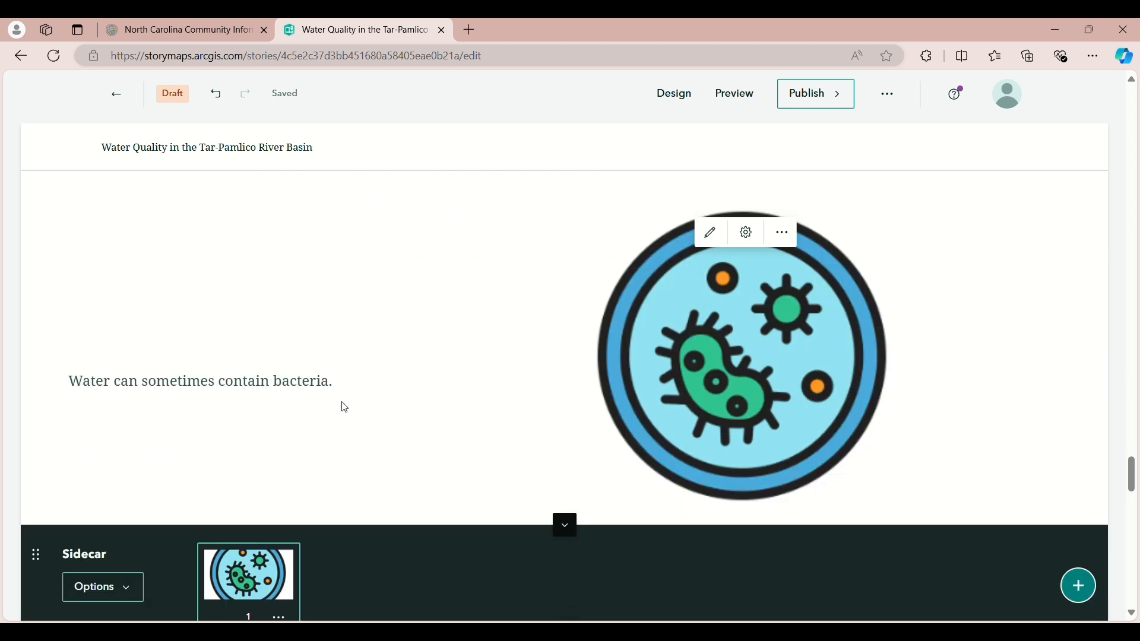
scroll(356, 385, up, 1)
scroll(463, 392, down, 3)
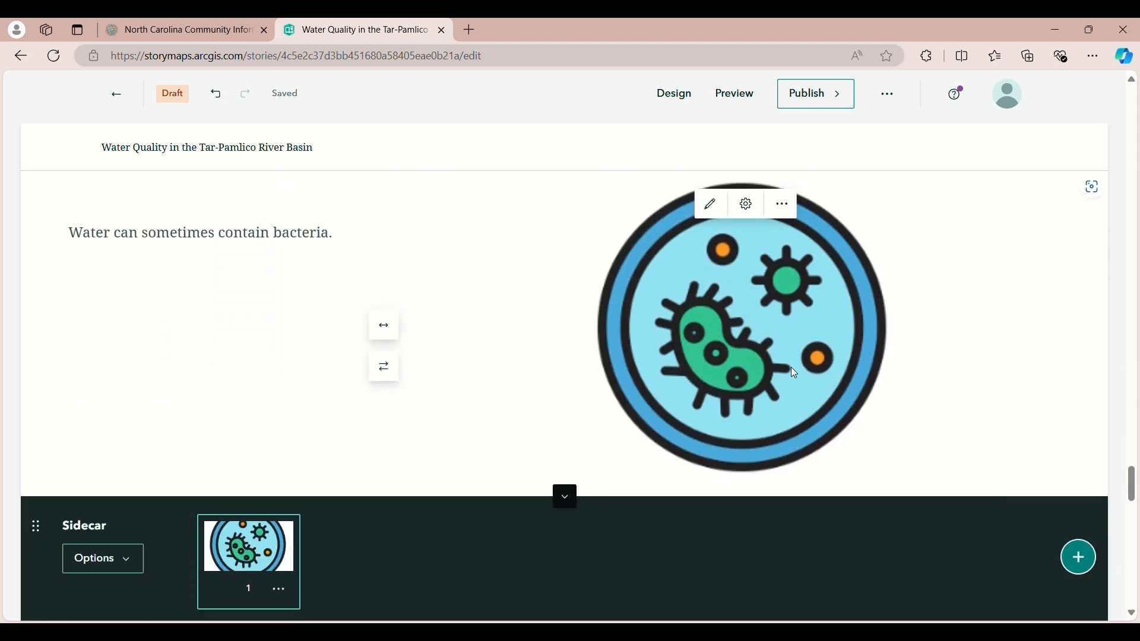
scroll(791, 368, down, 4)
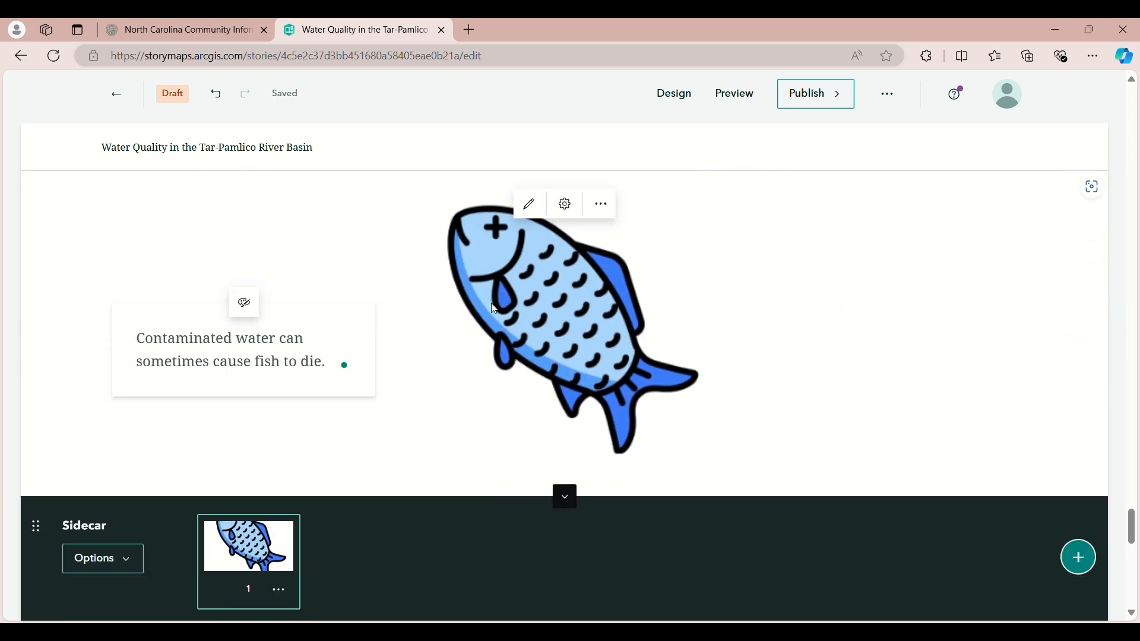
click(564, 204)
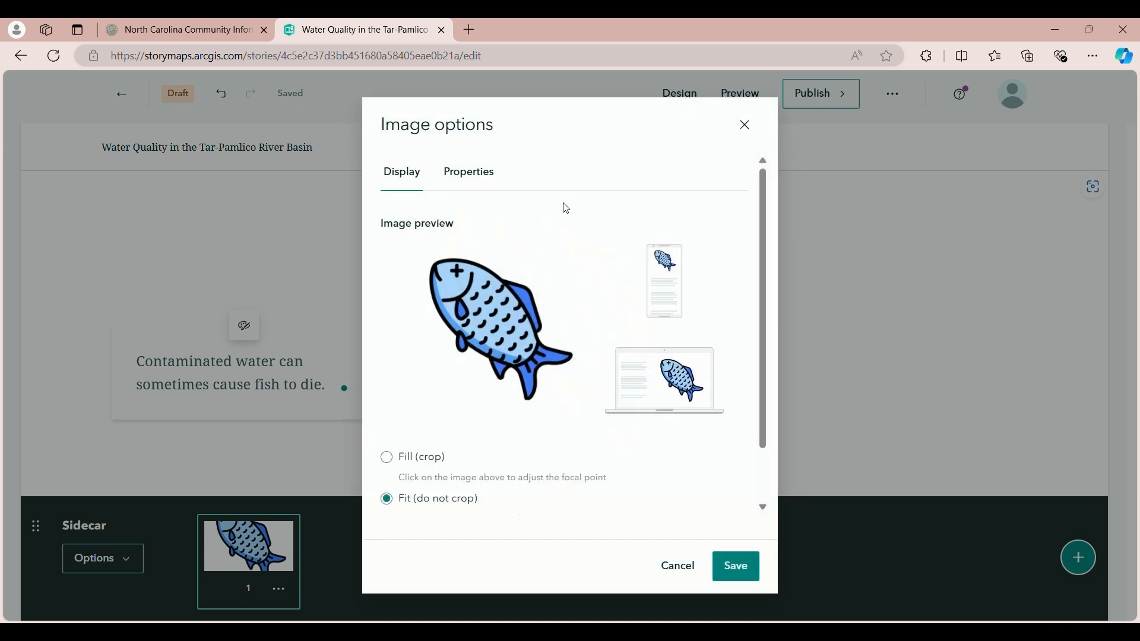
click(749, 134)
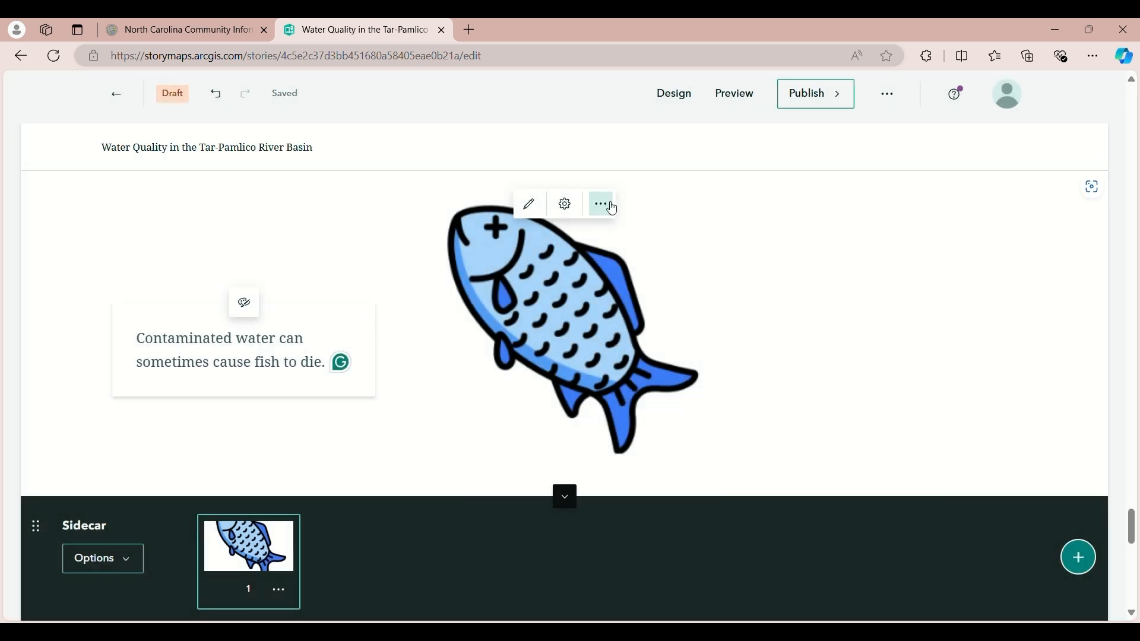
click(600, 204)
click(529, 204)
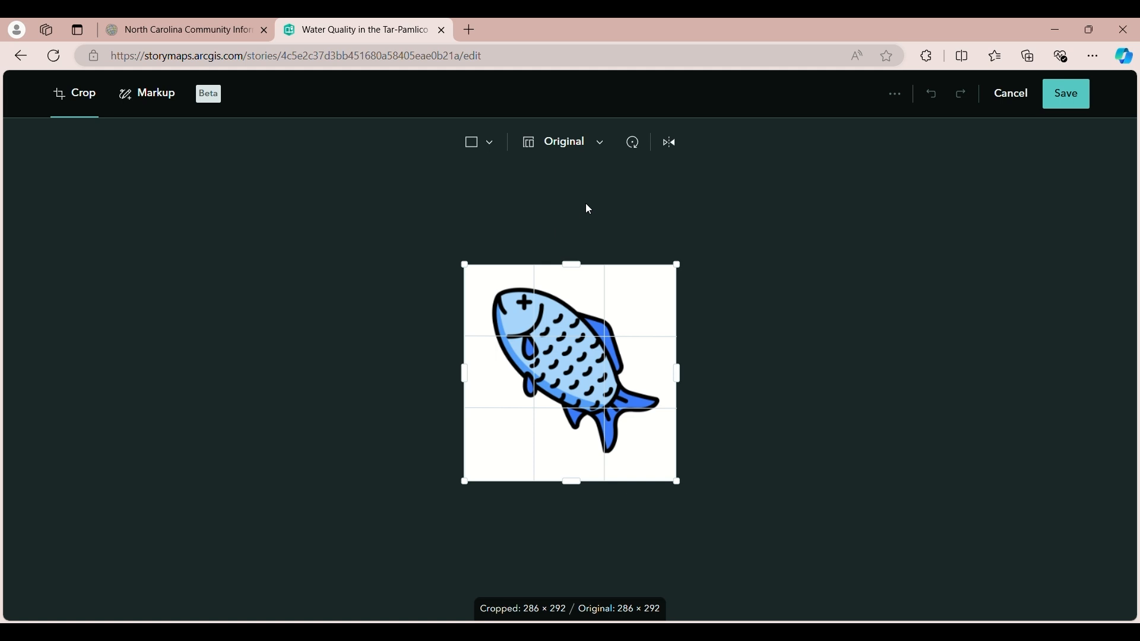
click(1067, 94)
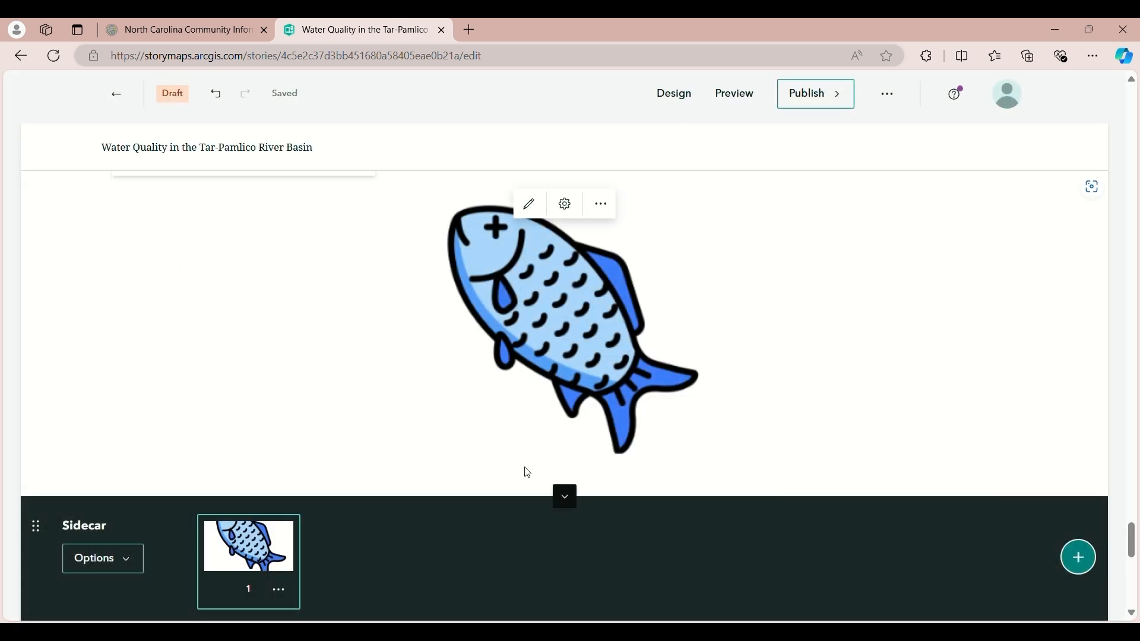
Add the text "How can we keep our Waters Clean?" below the floating sidecar and format it as Heading 1
scroll(529, 468, down, 5)
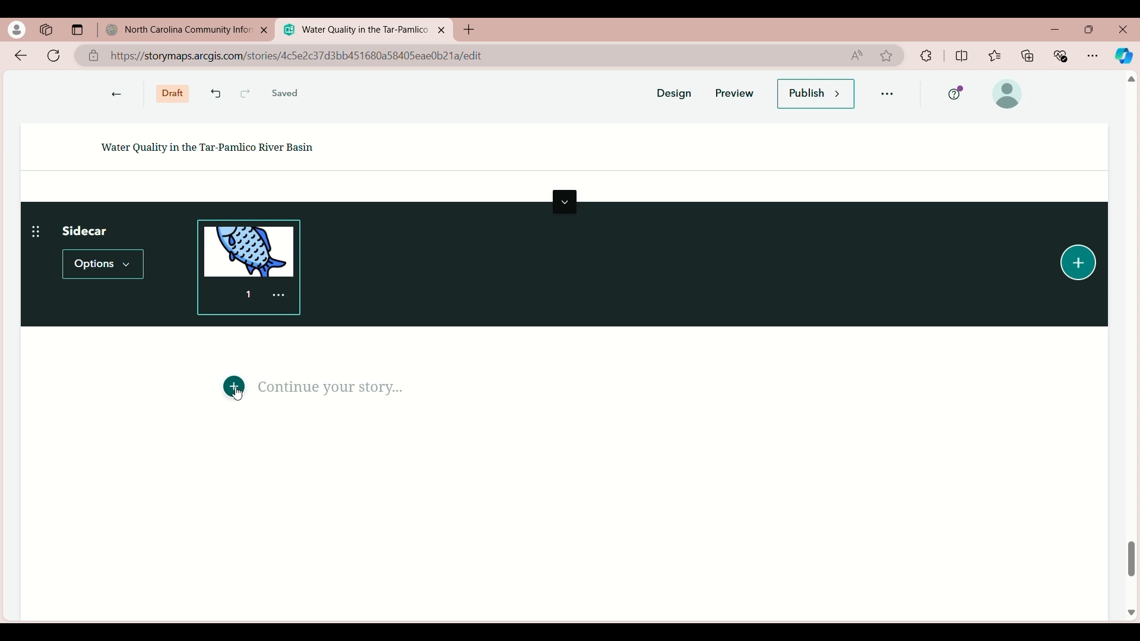
scroll(483, 478, down, 2)
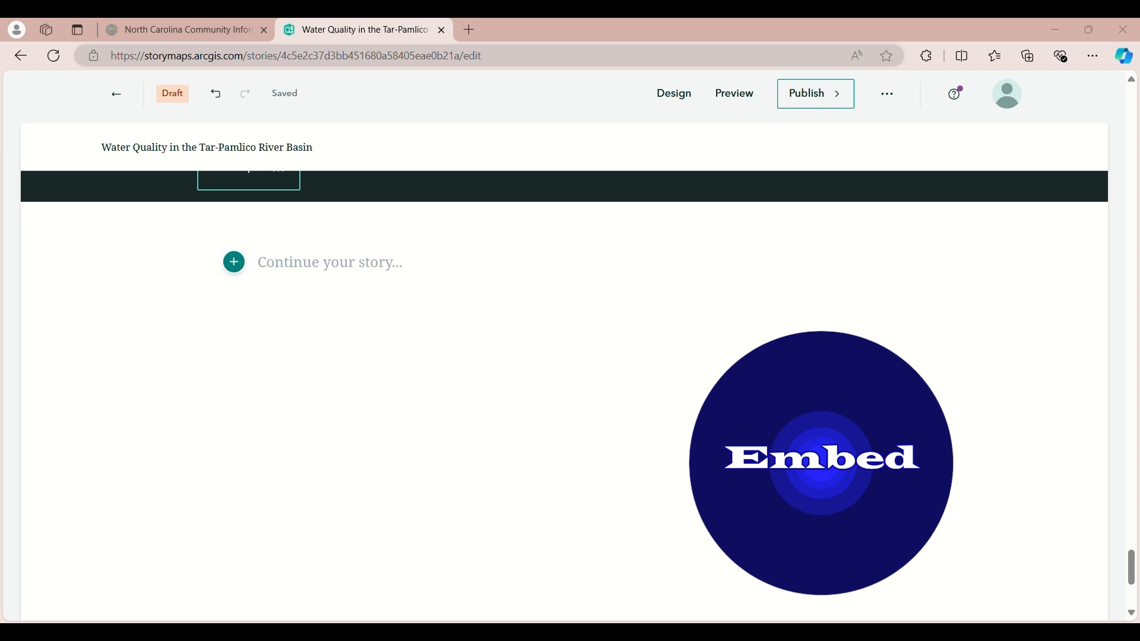
scroll(365, 558, down, 3)
scroll(317, 498, up, 5)
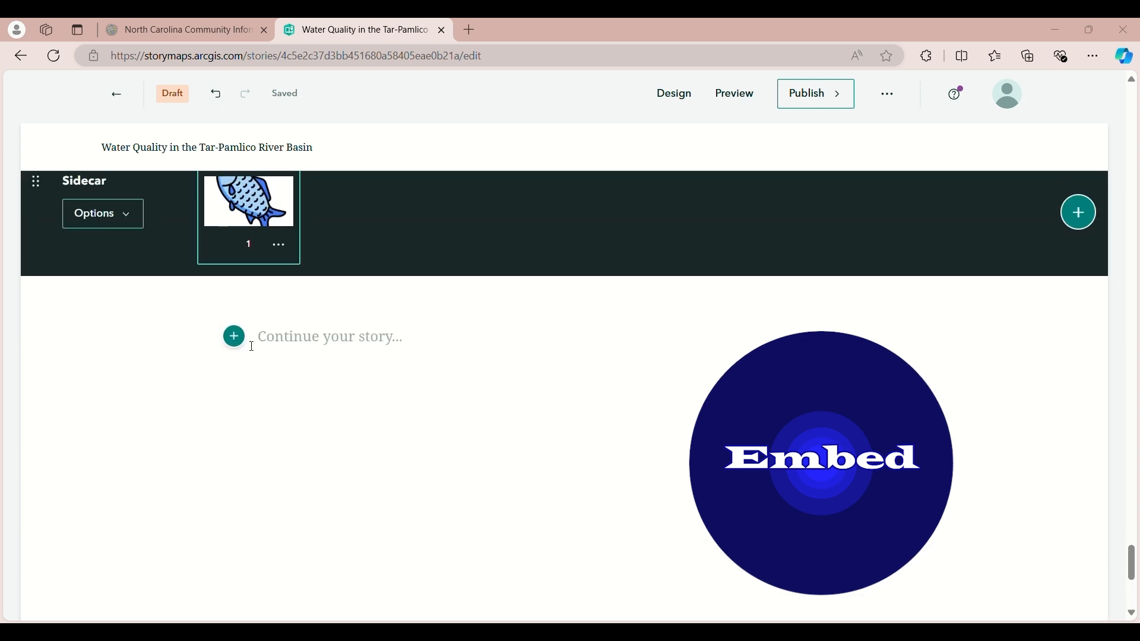
click(234, 337)
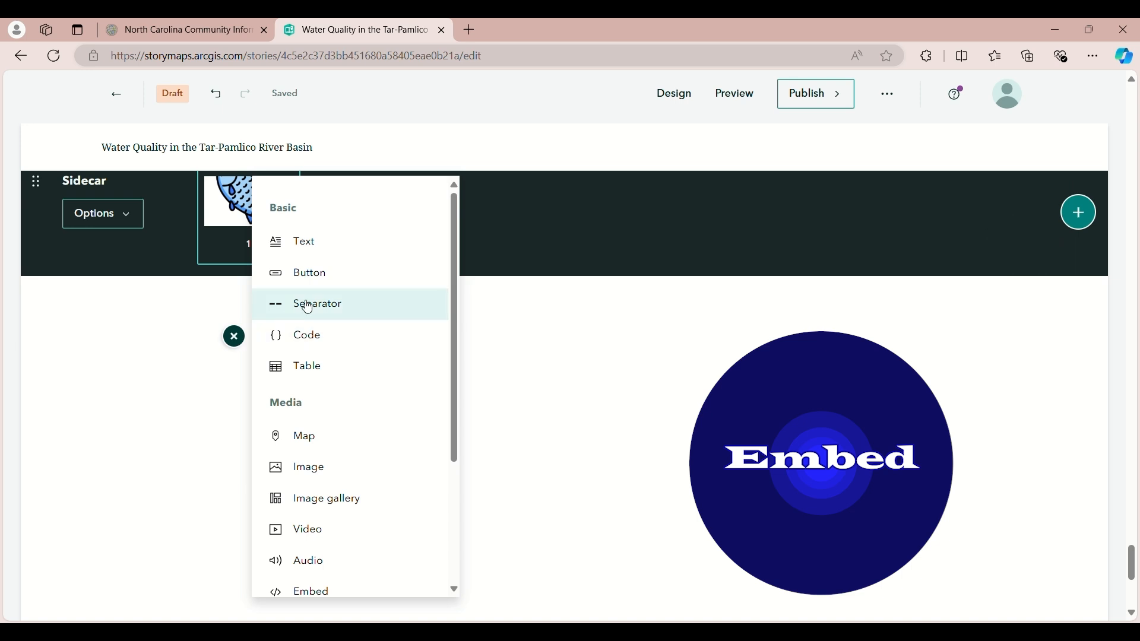
click(577, 349)
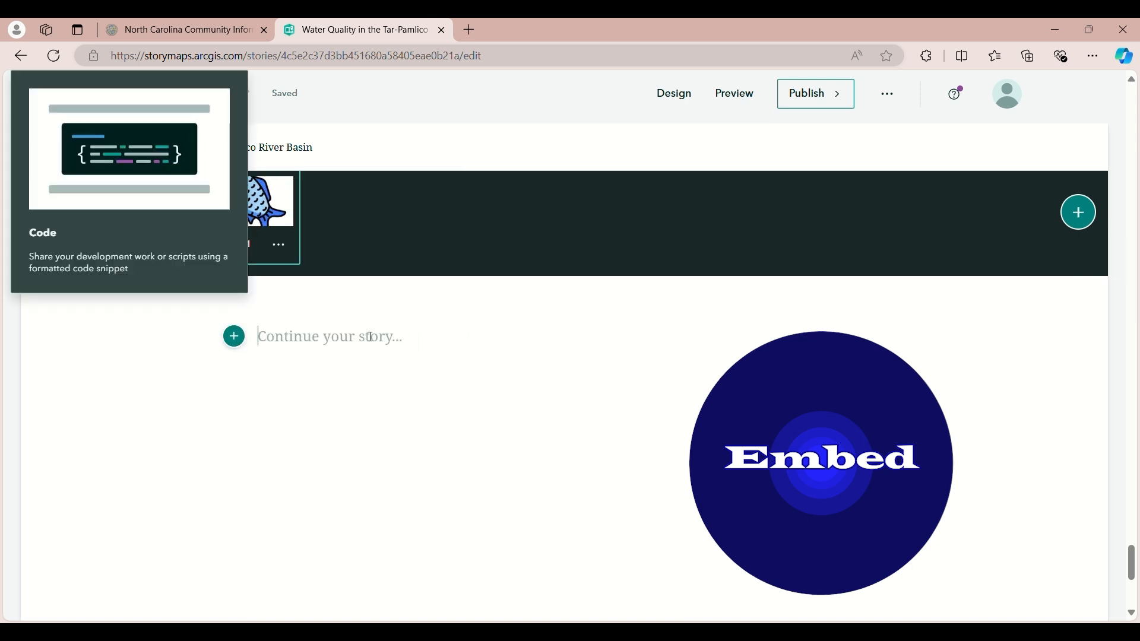
text(How can we keep our Waters Clean?)
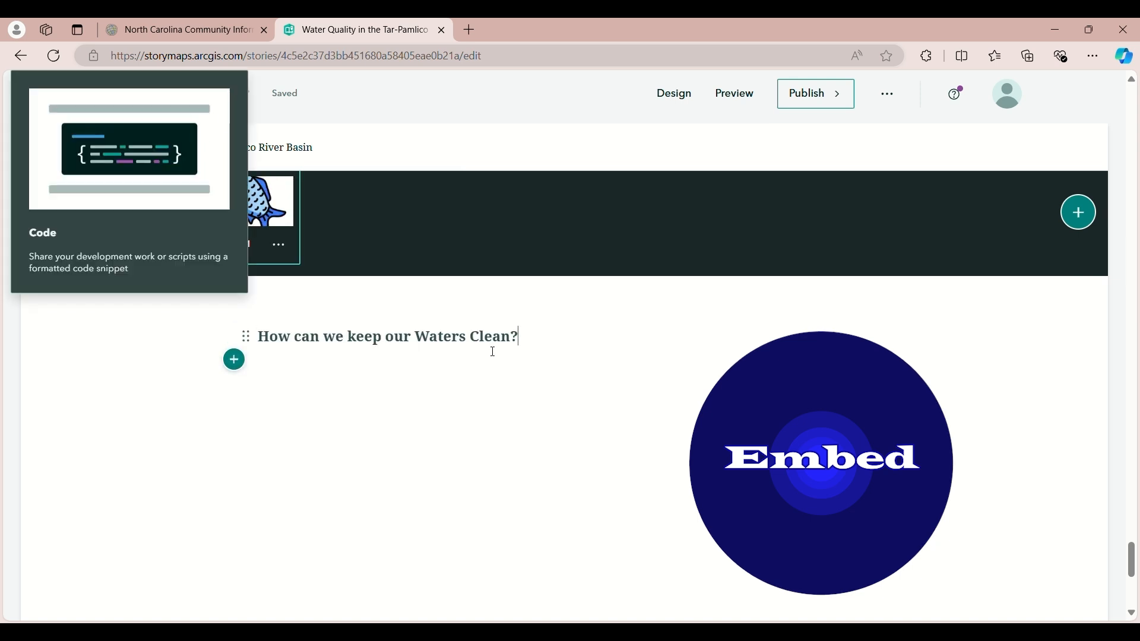
drag(534, 341, 240, 336)
click(295, 370)
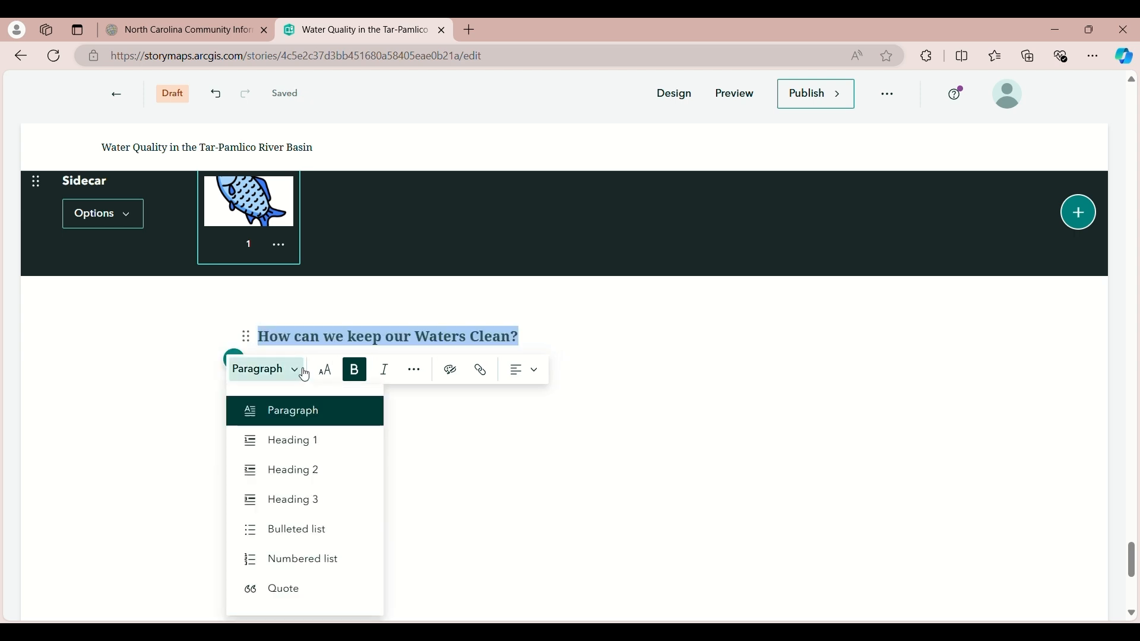
click(286, 439)
click(243, 387)
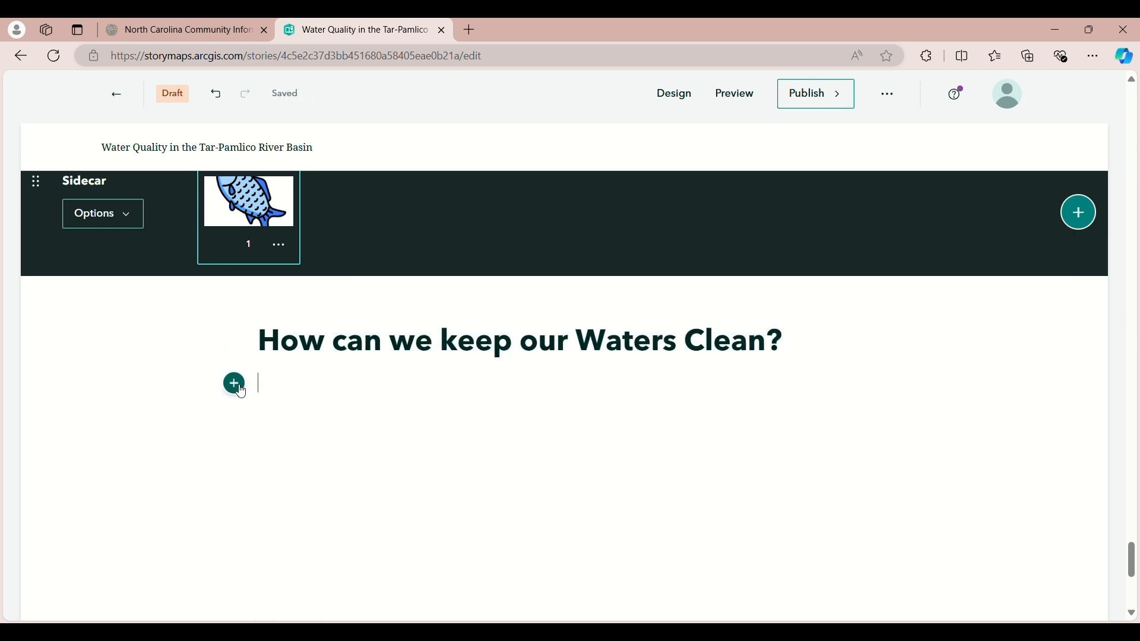
click(235, 384)
scroll(320, 504, down, 3)
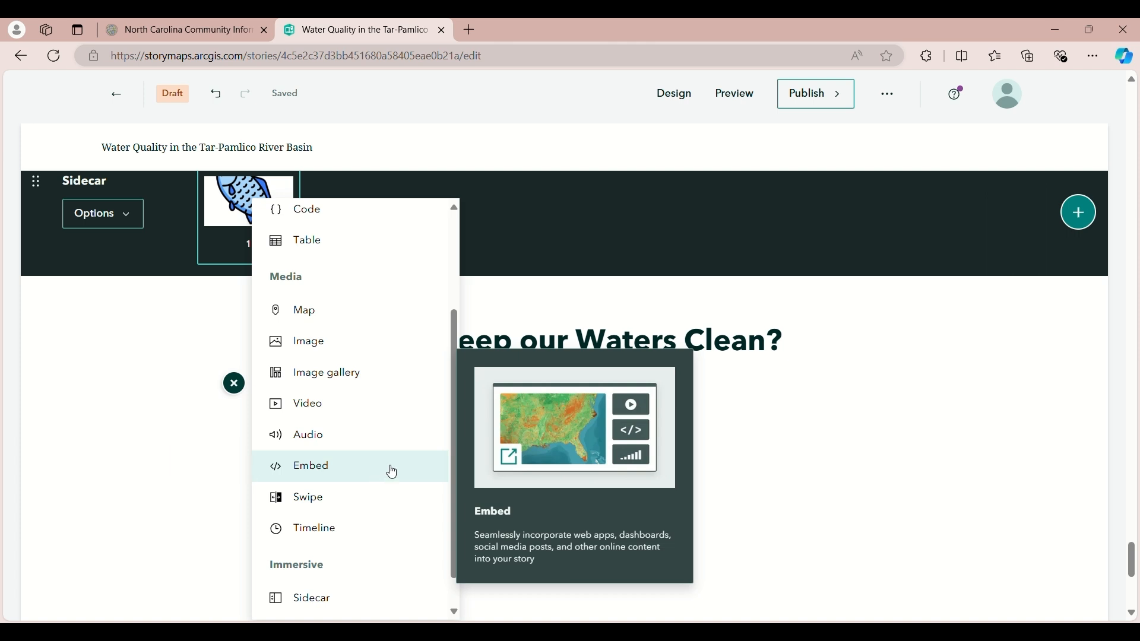
click(297, 468)
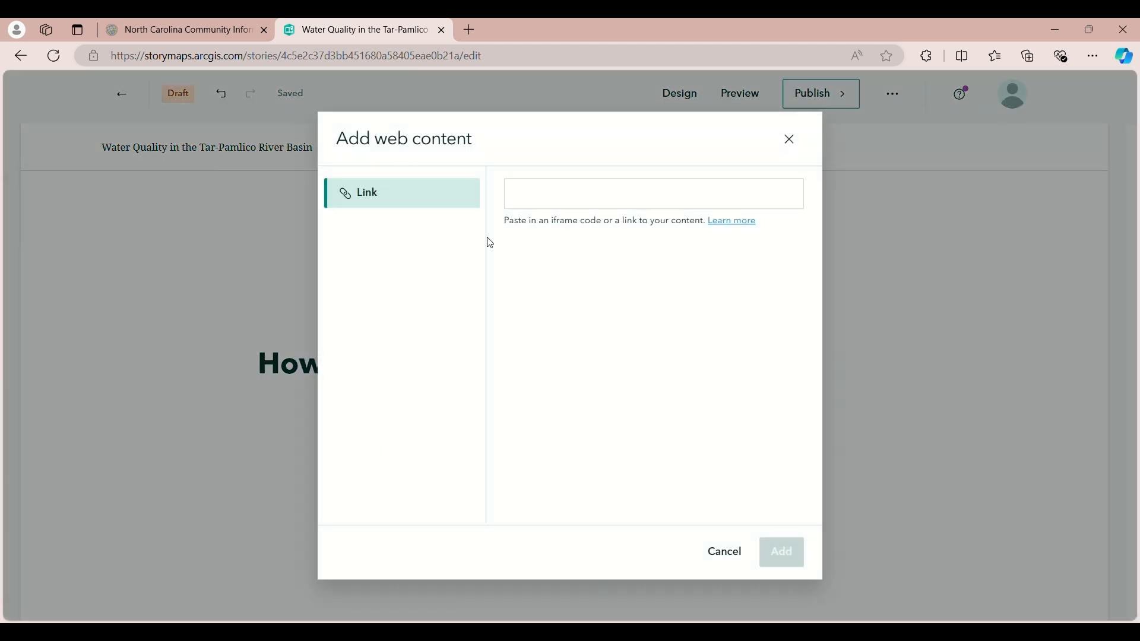
click(578, 198)
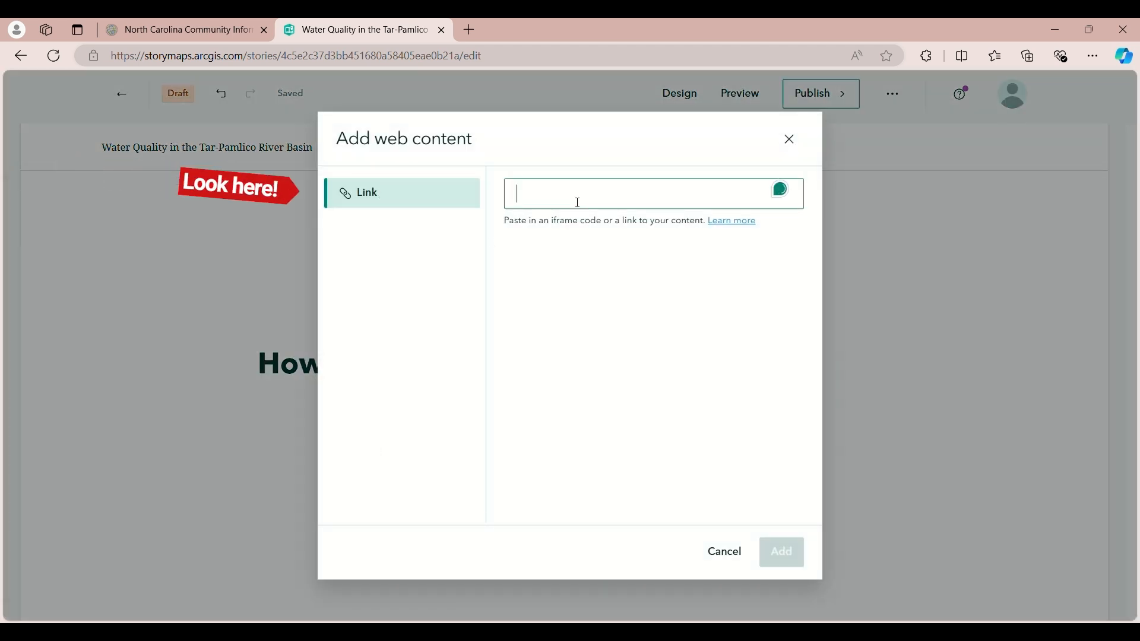
text(https://youtu.be/A3rLfrIUzY4)
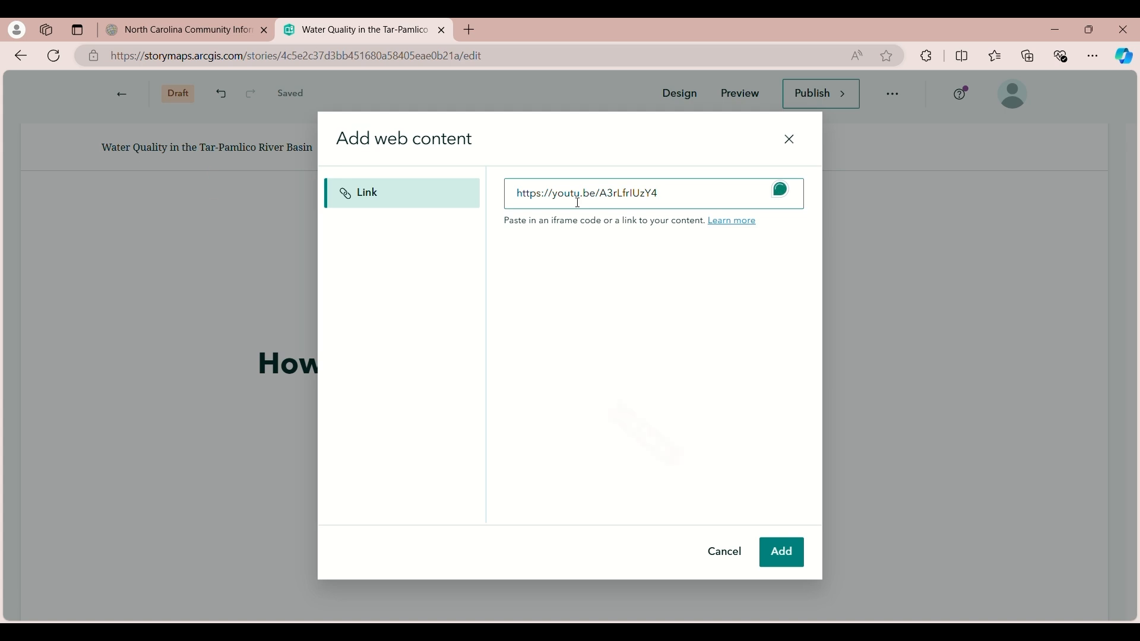
click(793, 560)
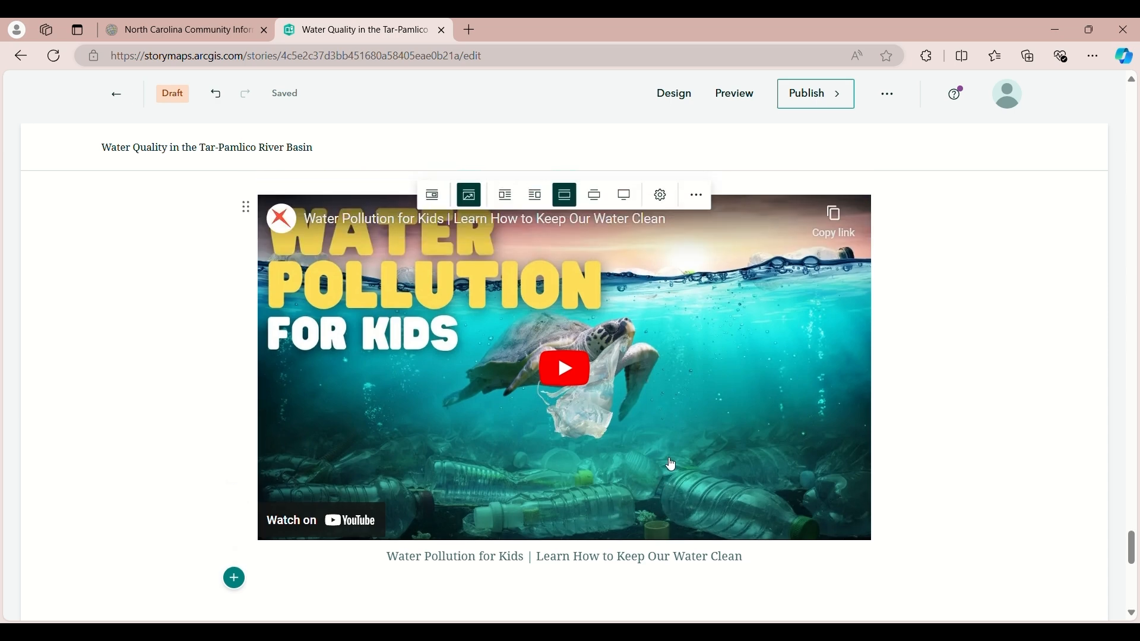
scroll(684, 448, up, 4)
scroll(666, 495, down, 2)
scroll(666, 495, down, 5)
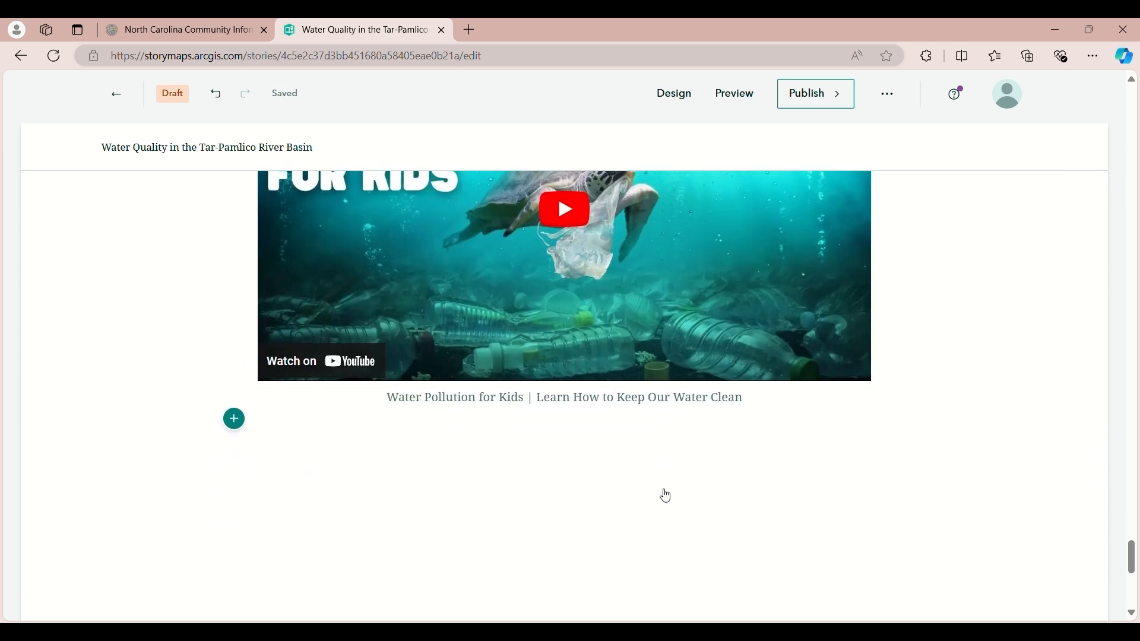
scroll(730, 387, up, 5)
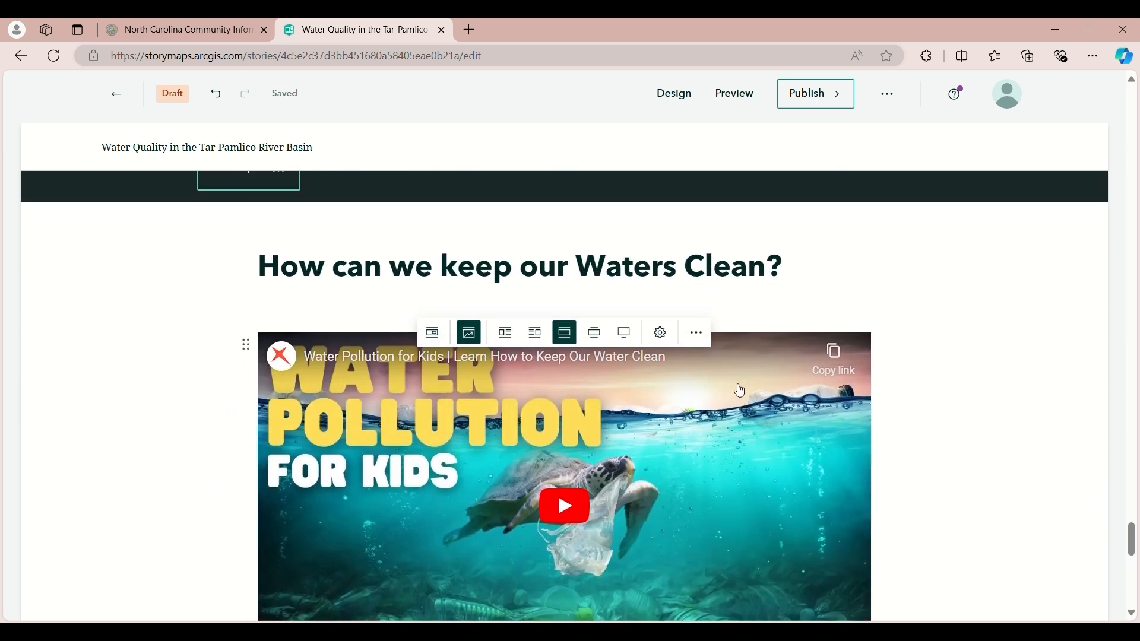